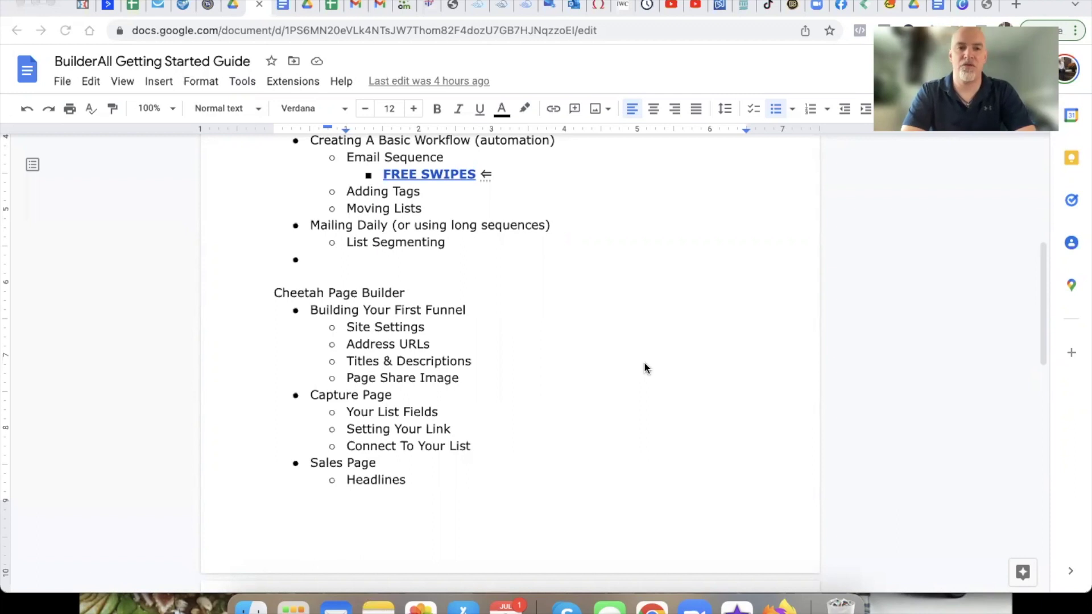
- Highlight the guide's items from 'Mailing Daily (or using long sequences)' through 'List Segmenting'
scroll(543, 360, up, 1)
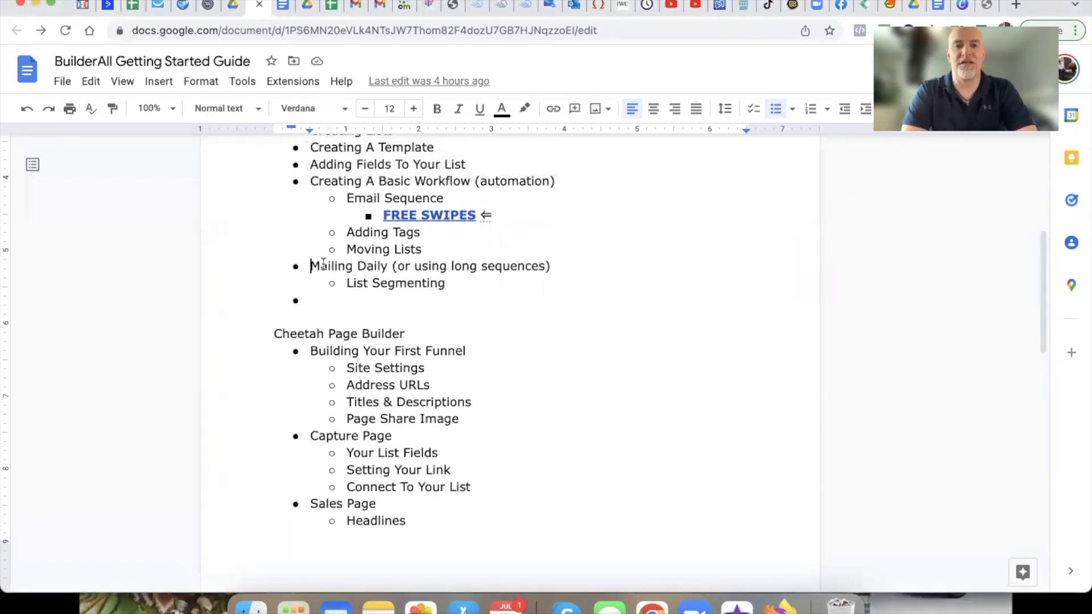
drag(310, 266, 448, 284)
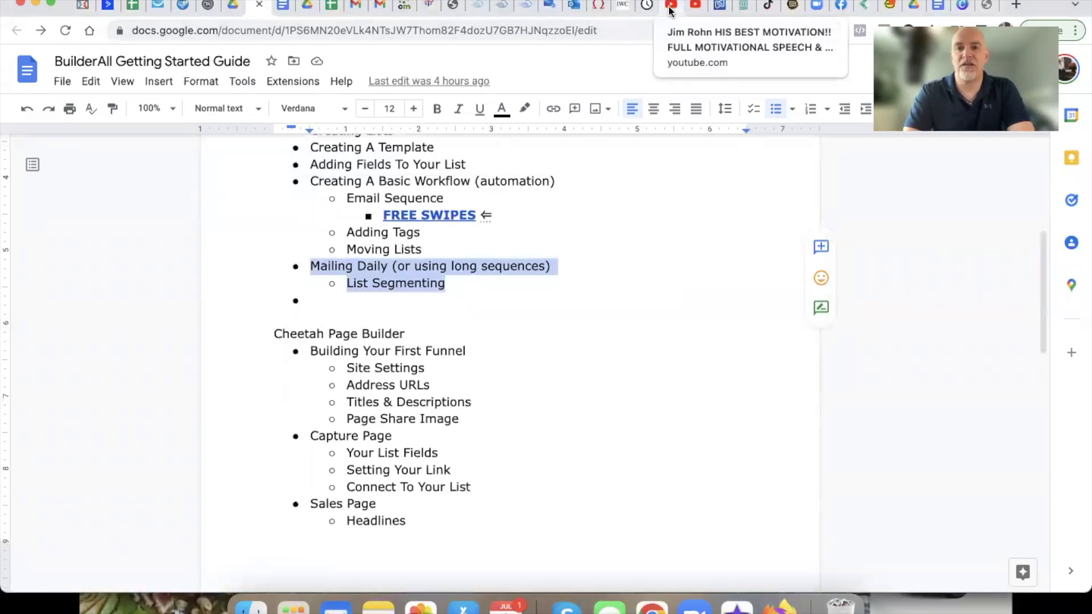
- View the 'How To Create EASY BUSINESS AUTOMATION!' playlist on YouTube, then return to the guide
click(1015, 5)
text(youtube.com)
key(Return)
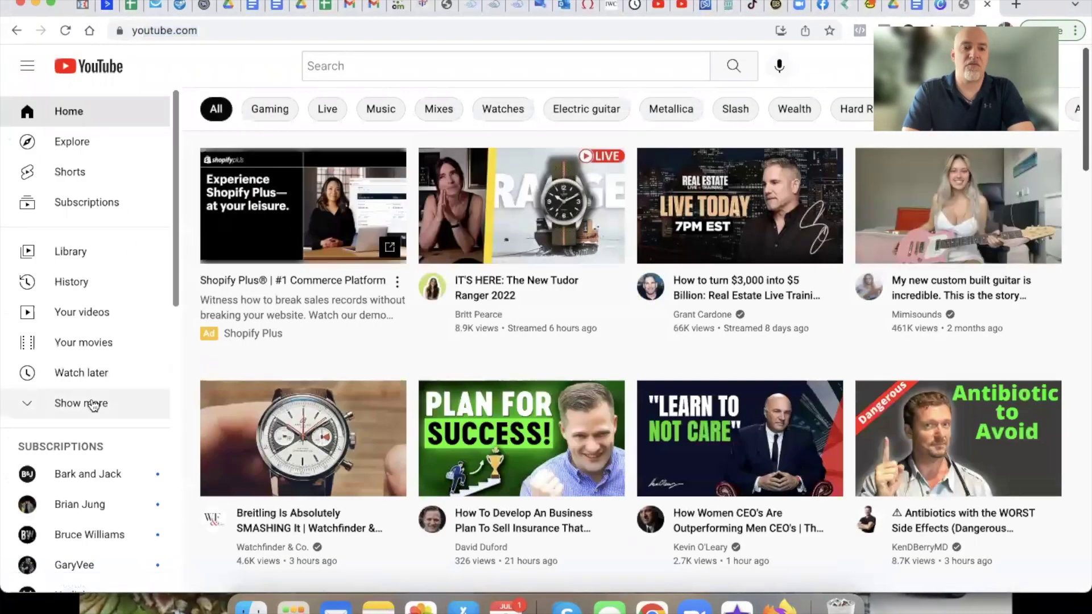
click(94, 405)
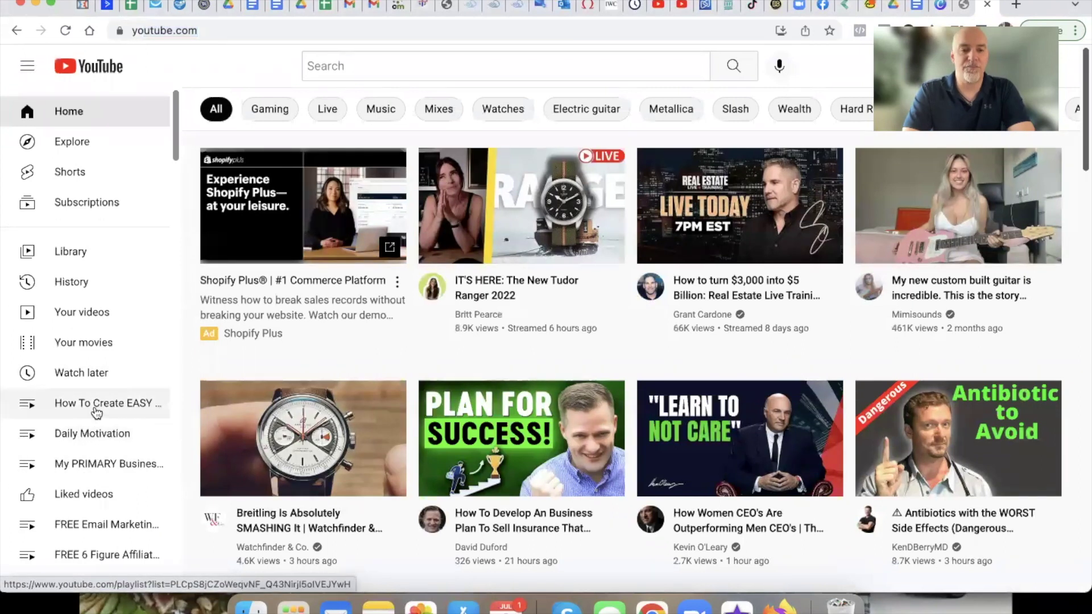
click(96, 407)
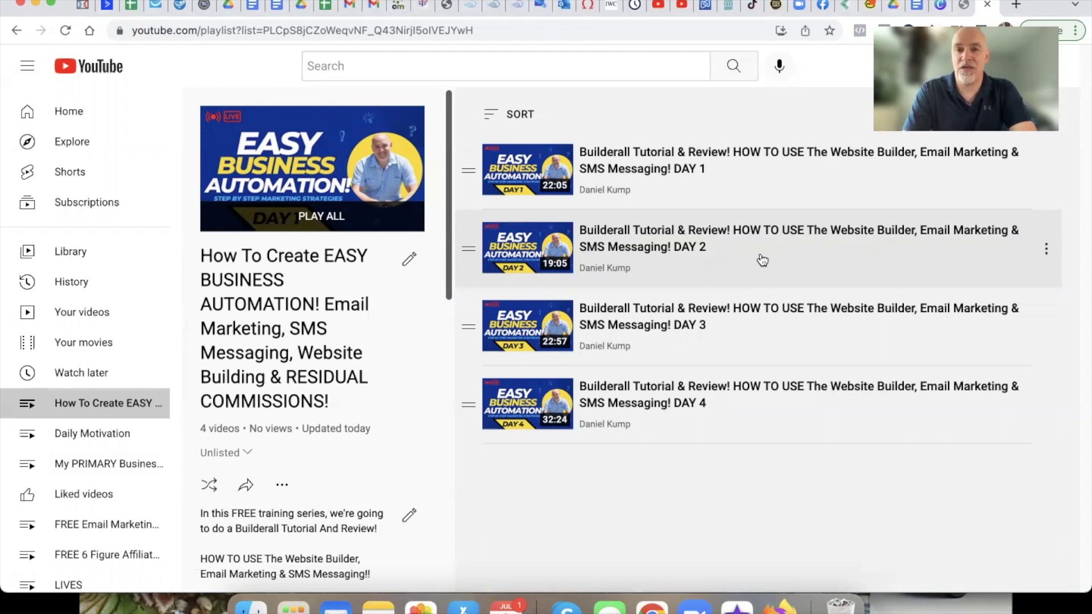
click(248, 11)
- Re-highlight Mailing Daily through List Segmenting, then switch to the MailingBoss lists page
click(413, 321)
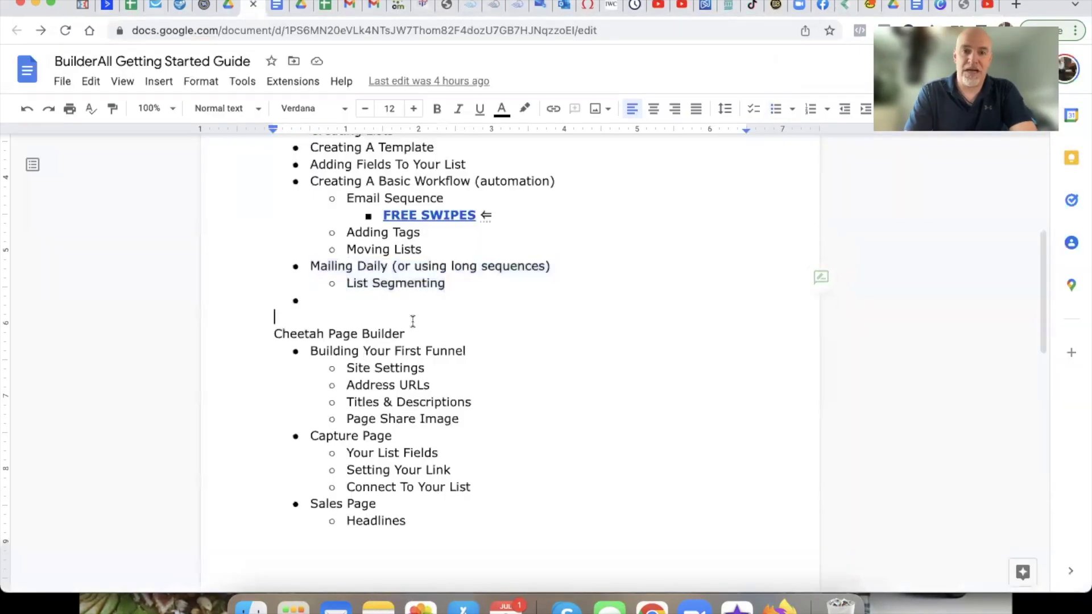
drag(311, 266, 445, 284)
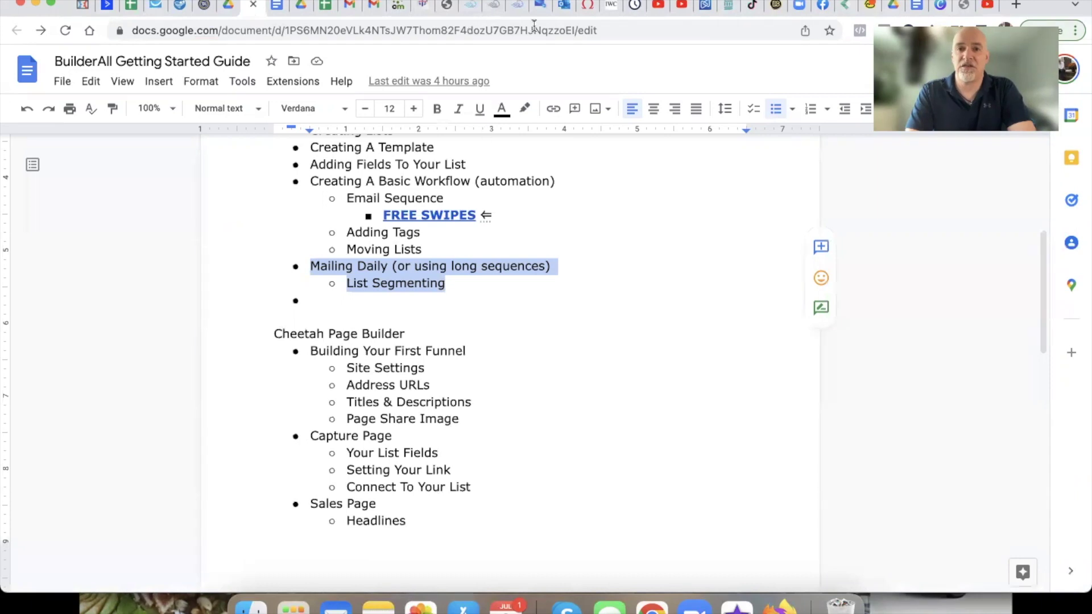
click(512, 10)
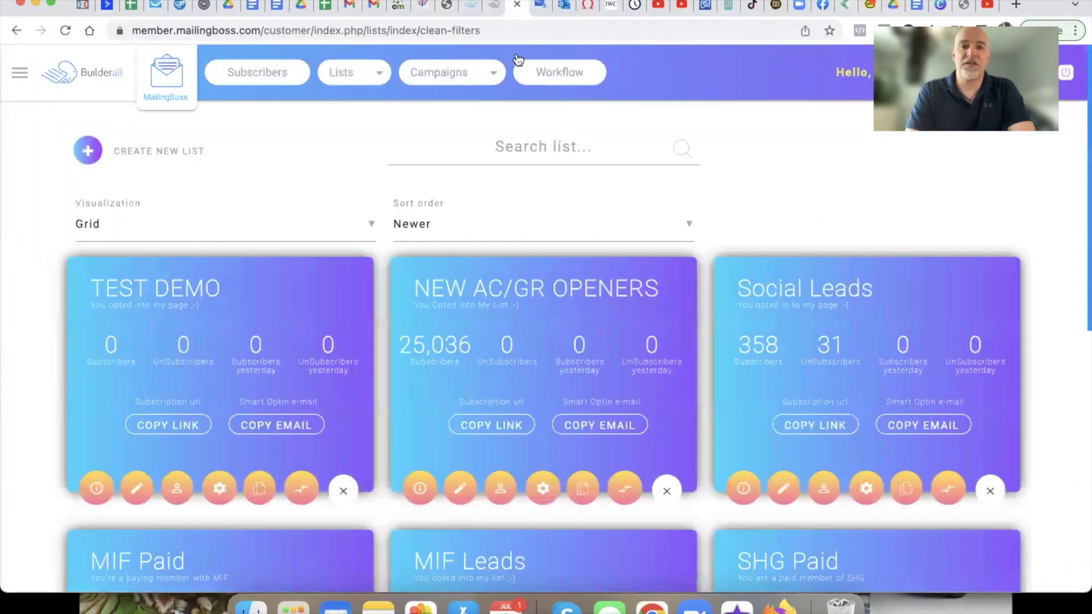
- Load the saved TEST DEMO workflow in the MailingBoss workflow editor
click(551, 75)
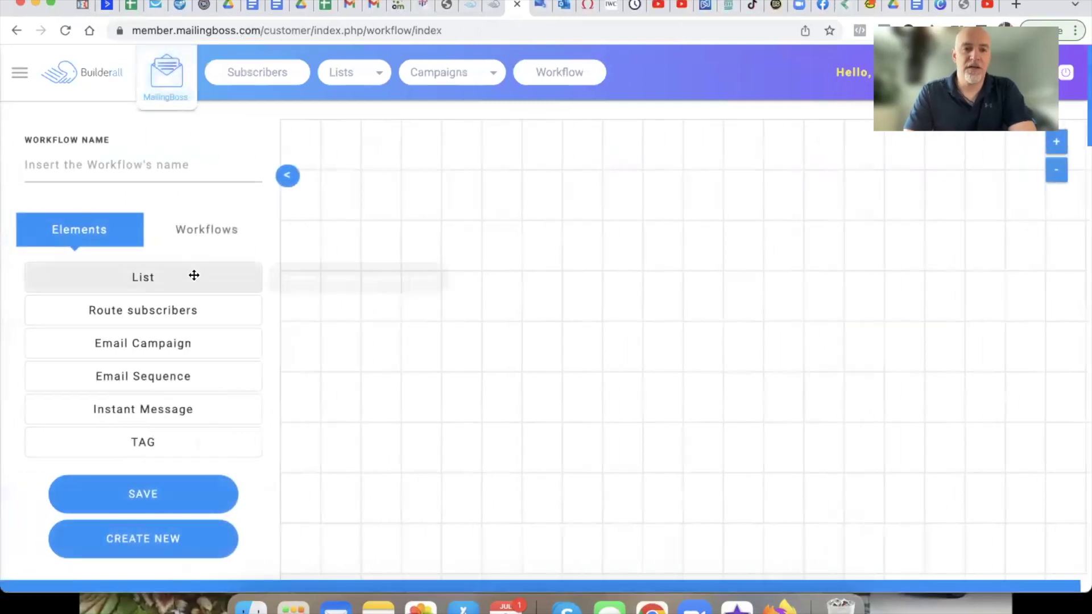
click(196, 233)
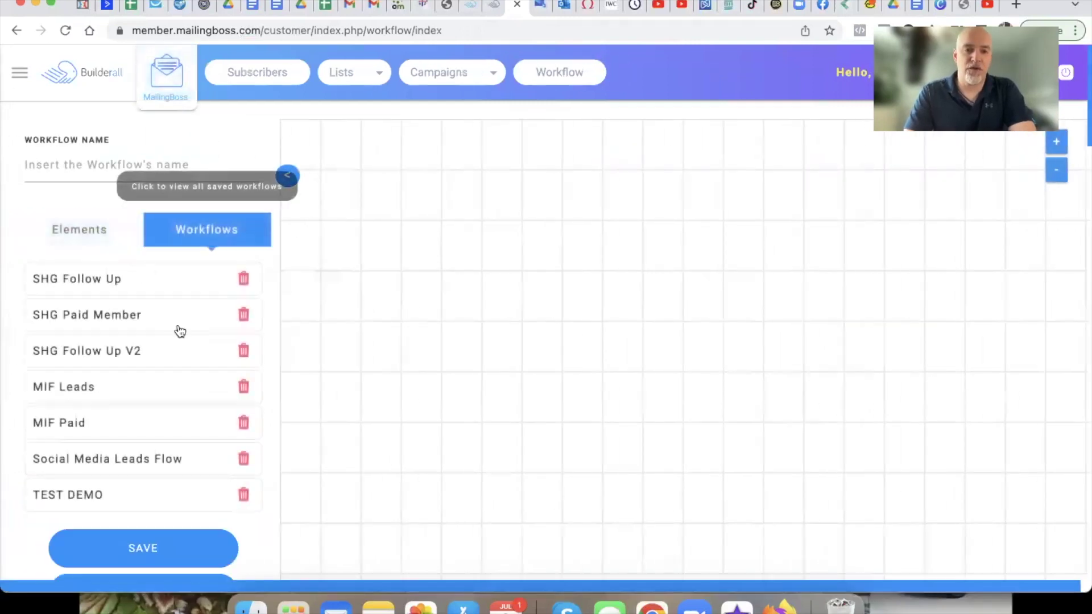
click(113, 500)
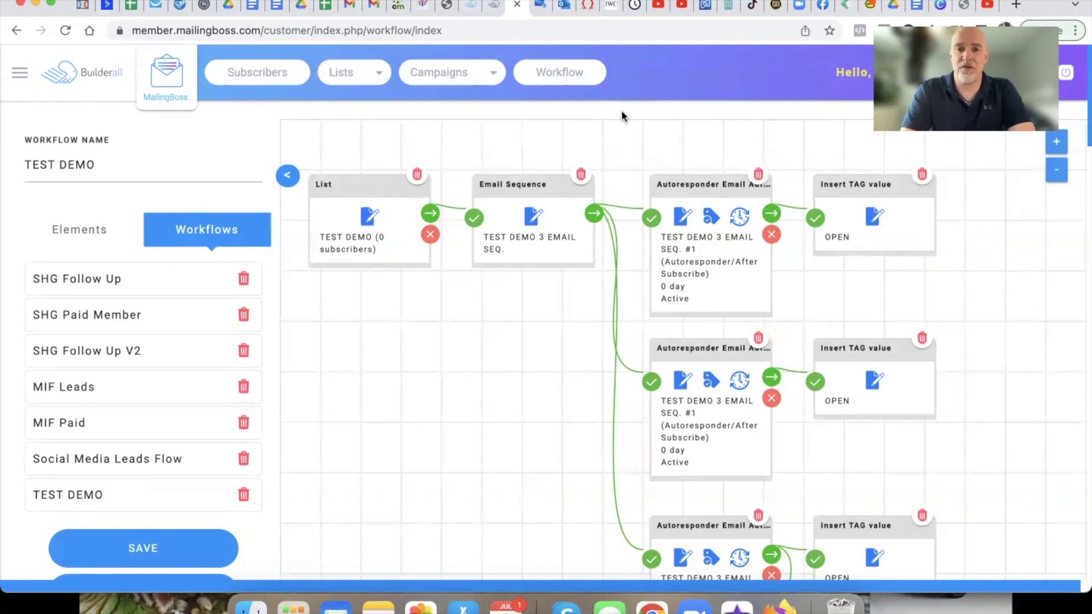
- Go to the All Emails campaigns list from the Campaigns menu
click(437, 88)
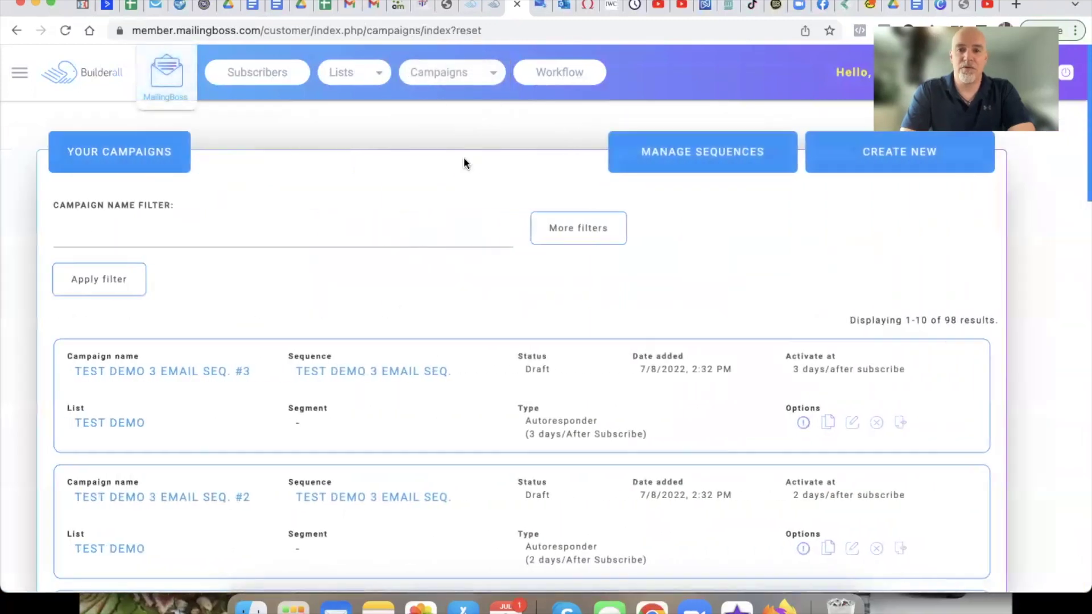
- Create a new campaign named 'BC0709 TEST' sending to the TEST DEMO list
click(919, 165)
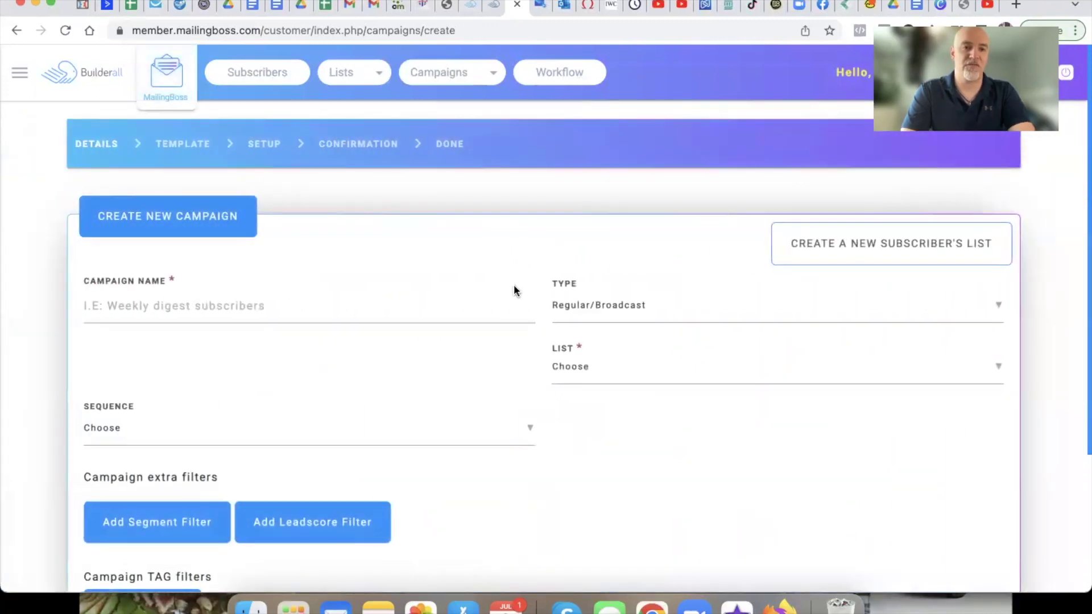
click(217, 309)
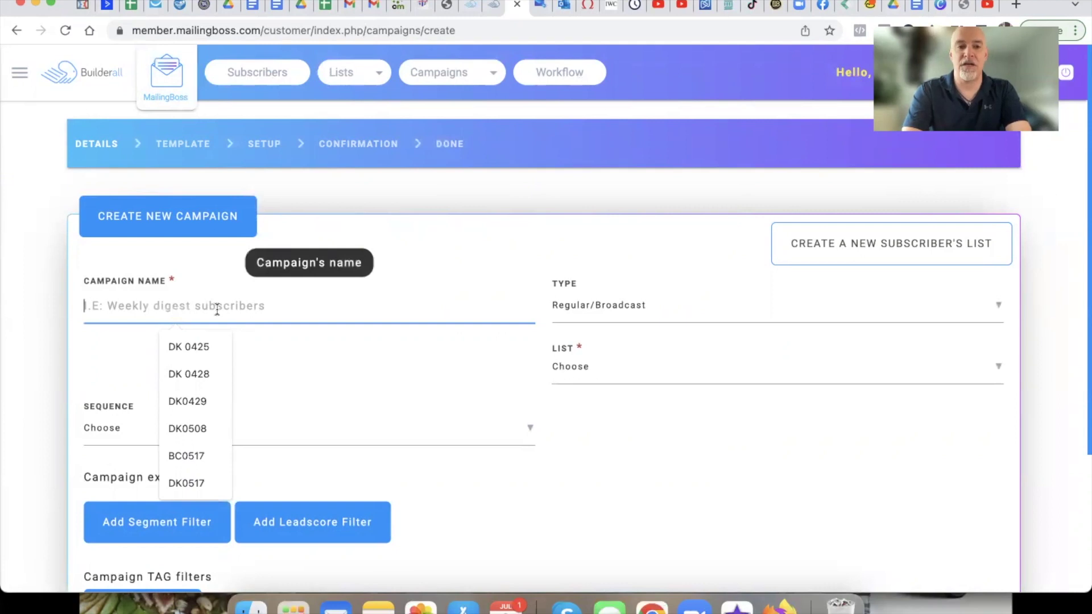
text(BC)
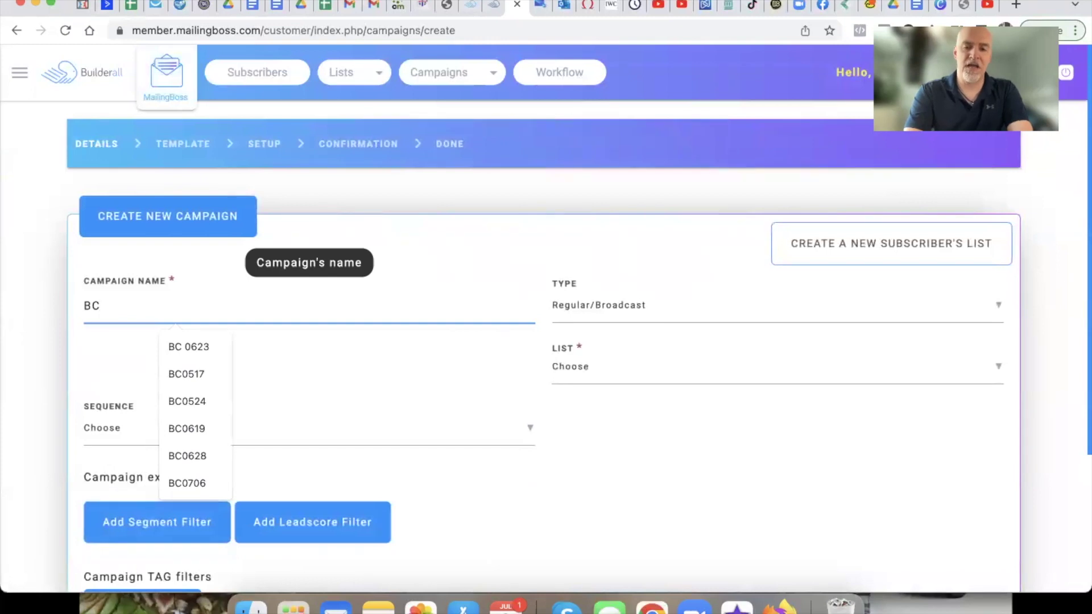
text(0709)
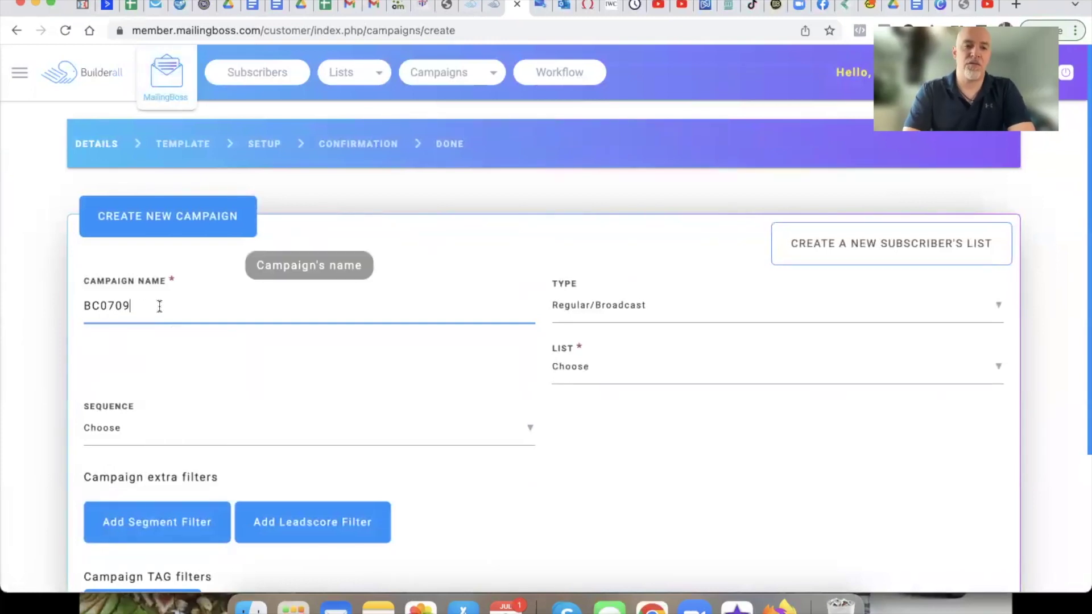
text( TEST)
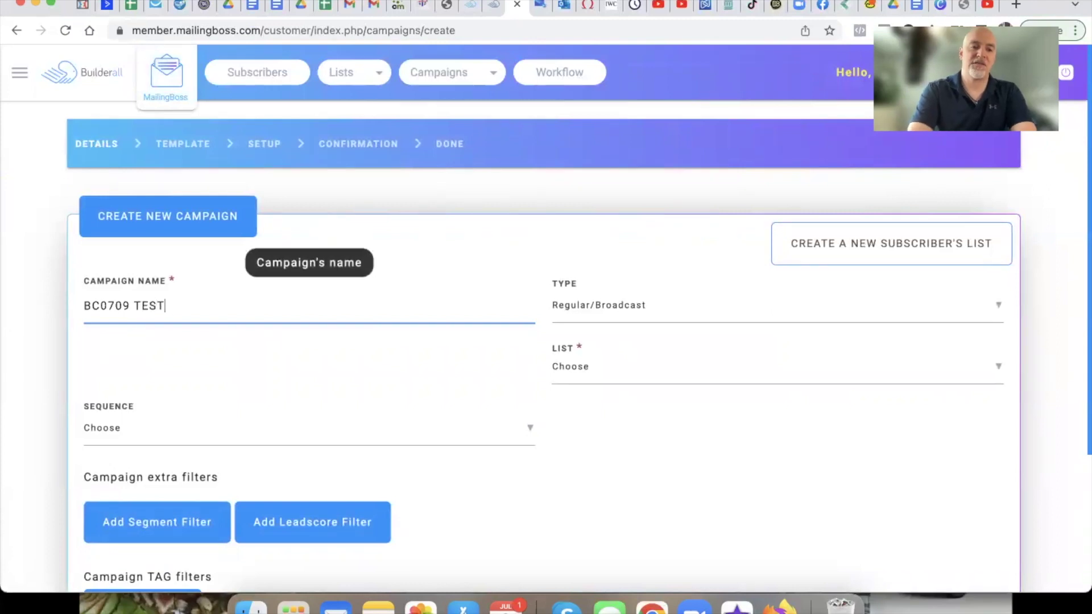
click(581, 371)
click(595, 407)
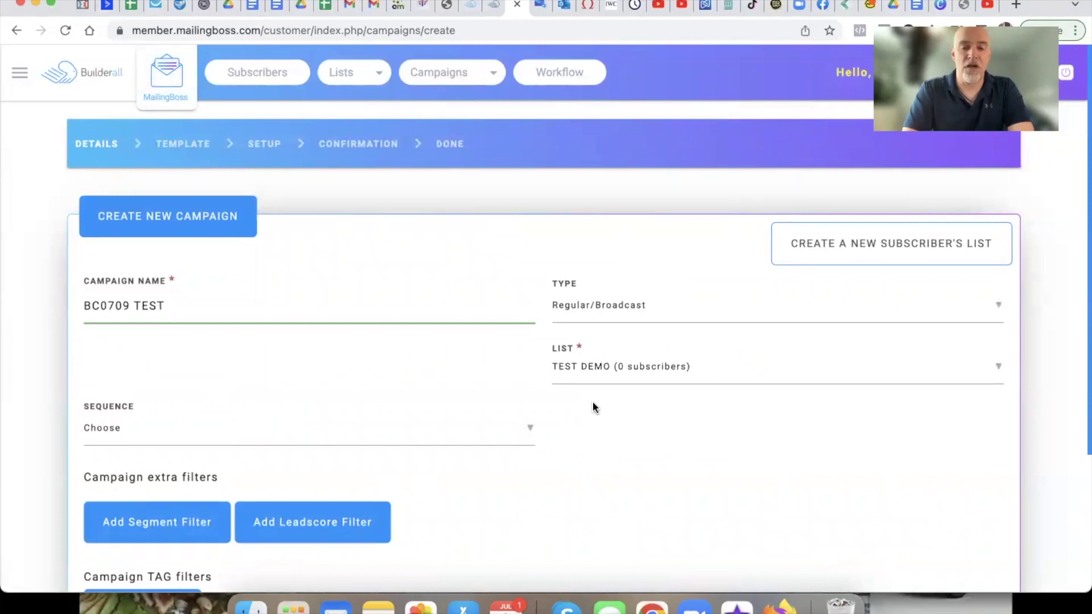
scroll(592, 404, down, 2)
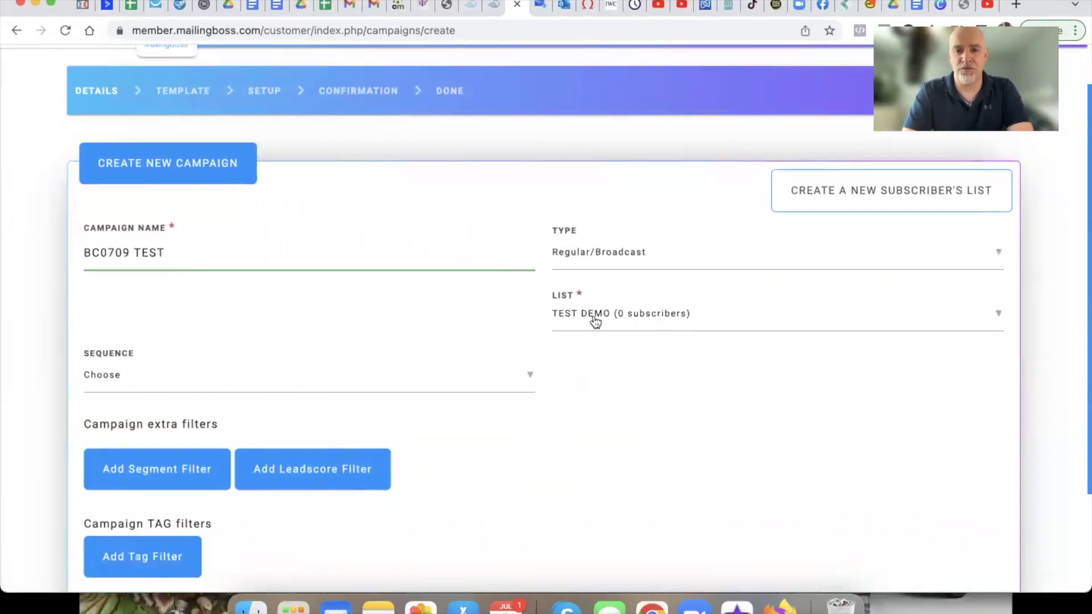
scroll(582, 346, down, 3)
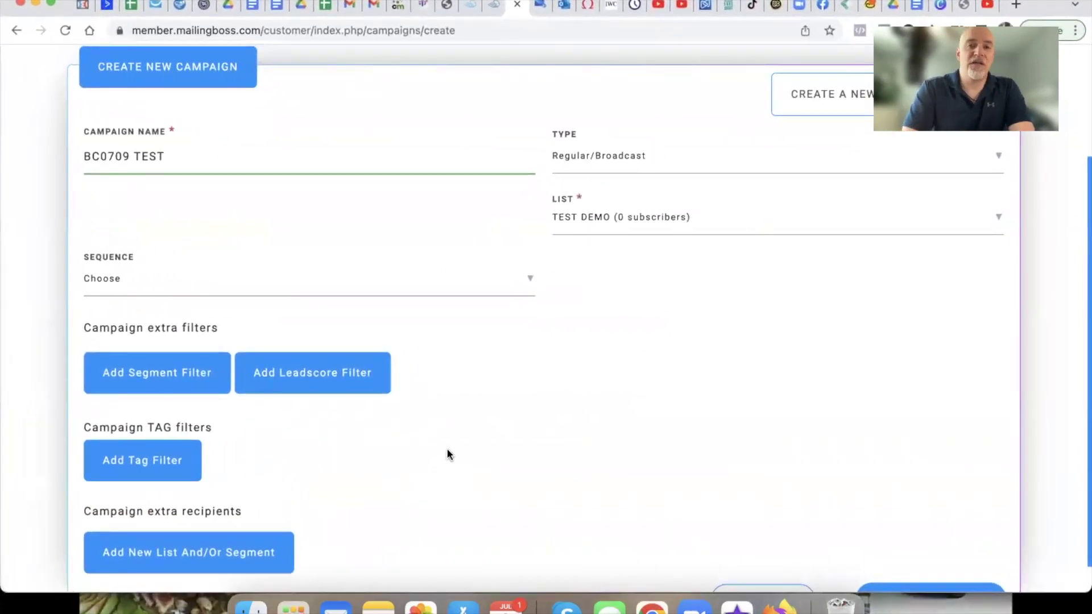
- Change the campaign's list to Social Leads (320 subscribers)
click(613, 224)
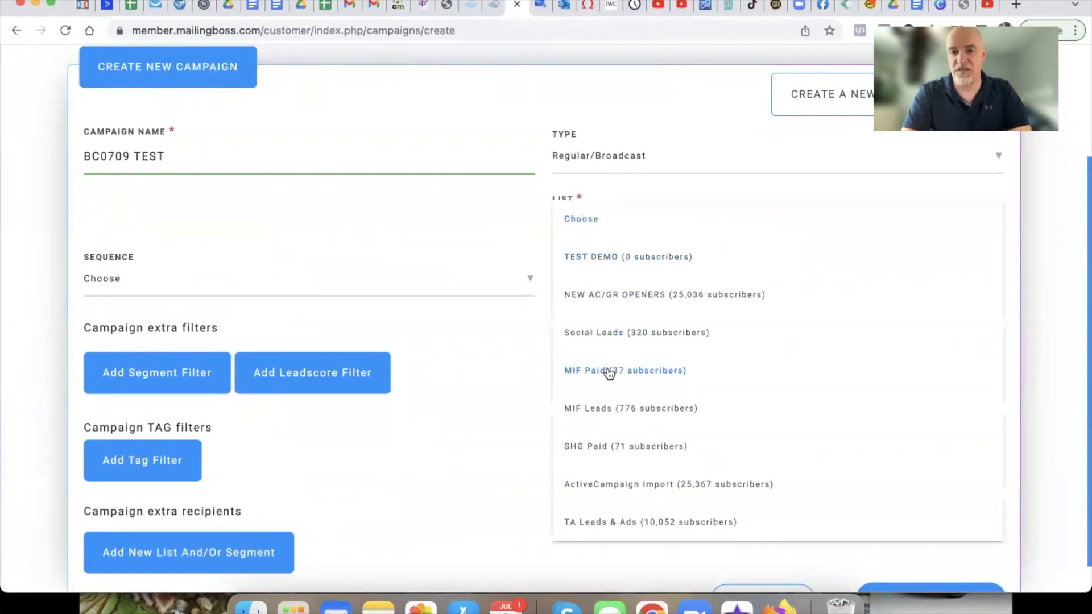
click(613, 335)
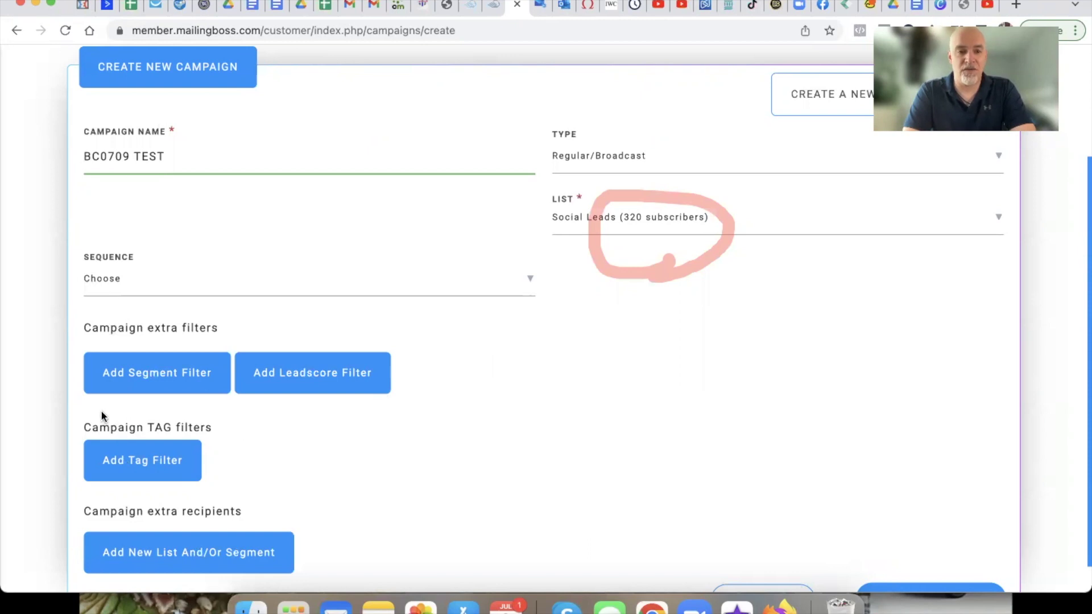
- Add a 'Must have the TAG' filter using the ENGAGED tag instead of OPEN
mouse_move(178, 414)
mouse_down()
mouse_move(87, 499)
mouse_move(182, 399)
mouse_up()
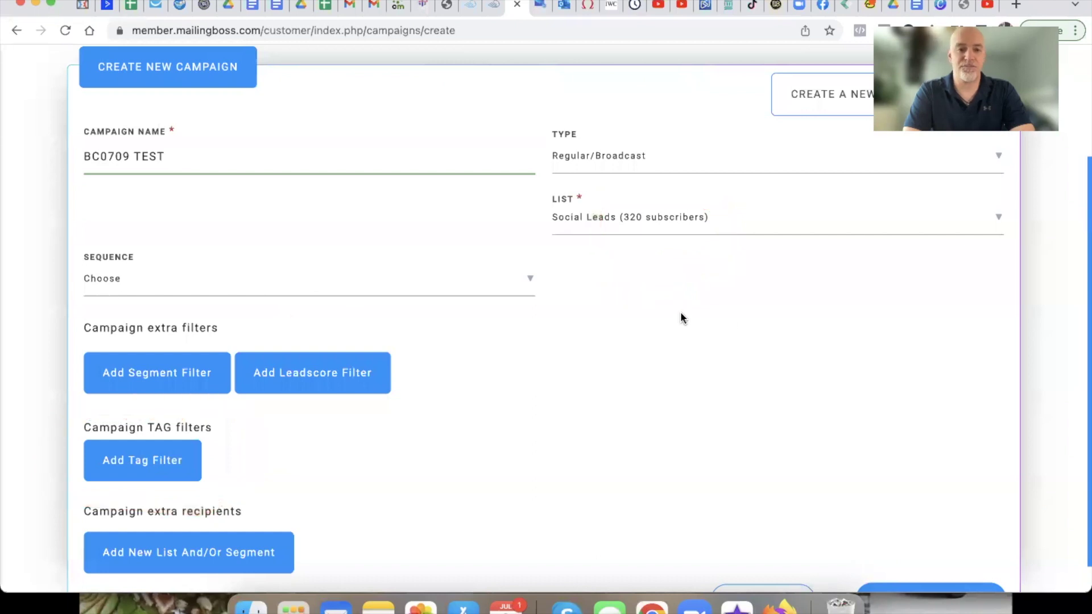
click(142, 458)
scroll(144, 461, down, 2)
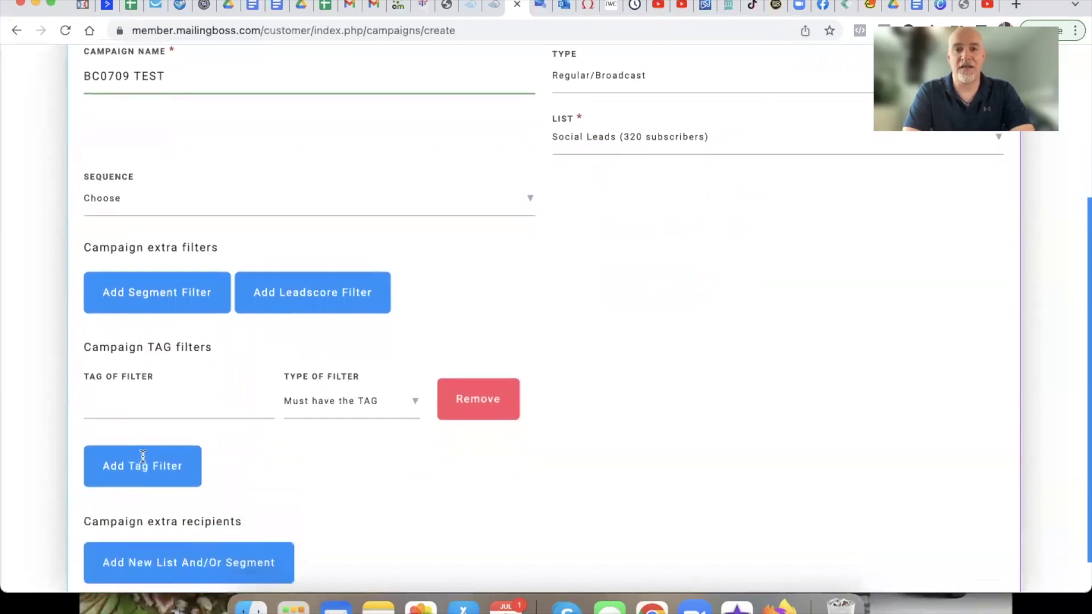
click(135, 407)
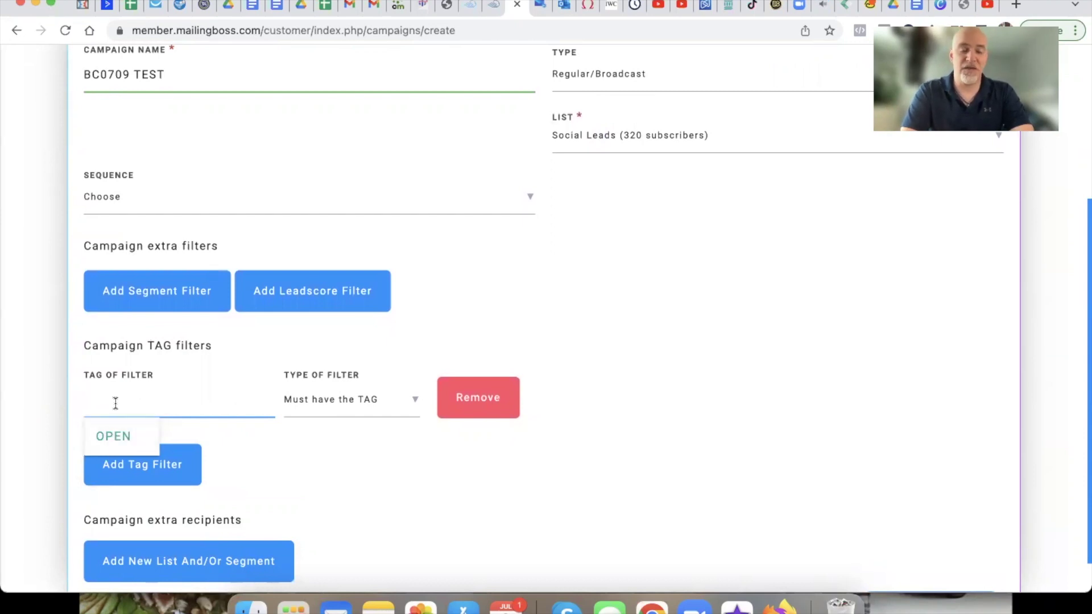
click(114, 437)
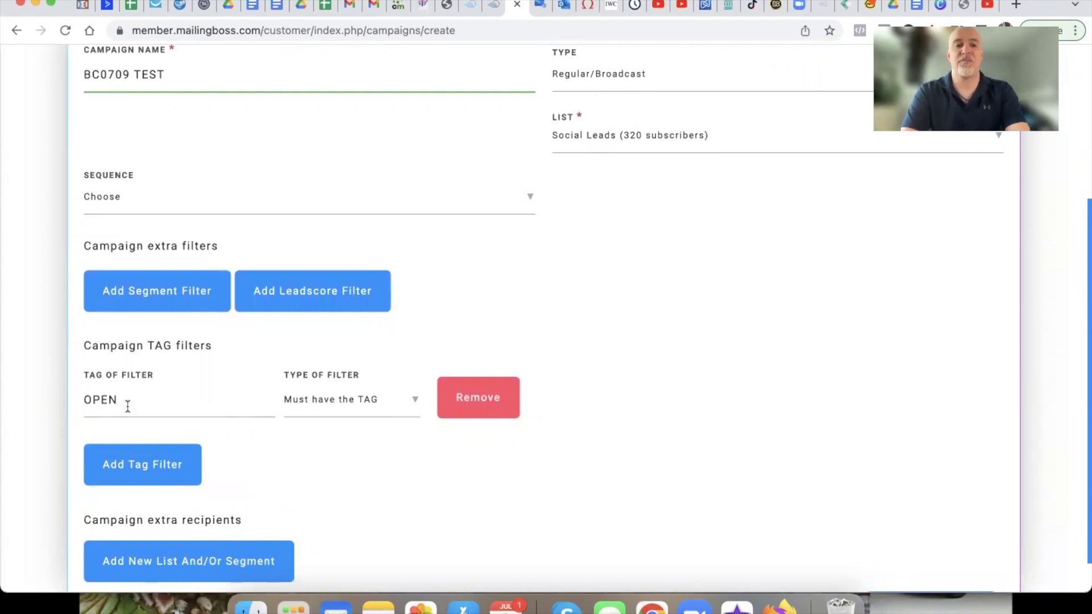
double_click(128, 407)
text(ENGAGED)
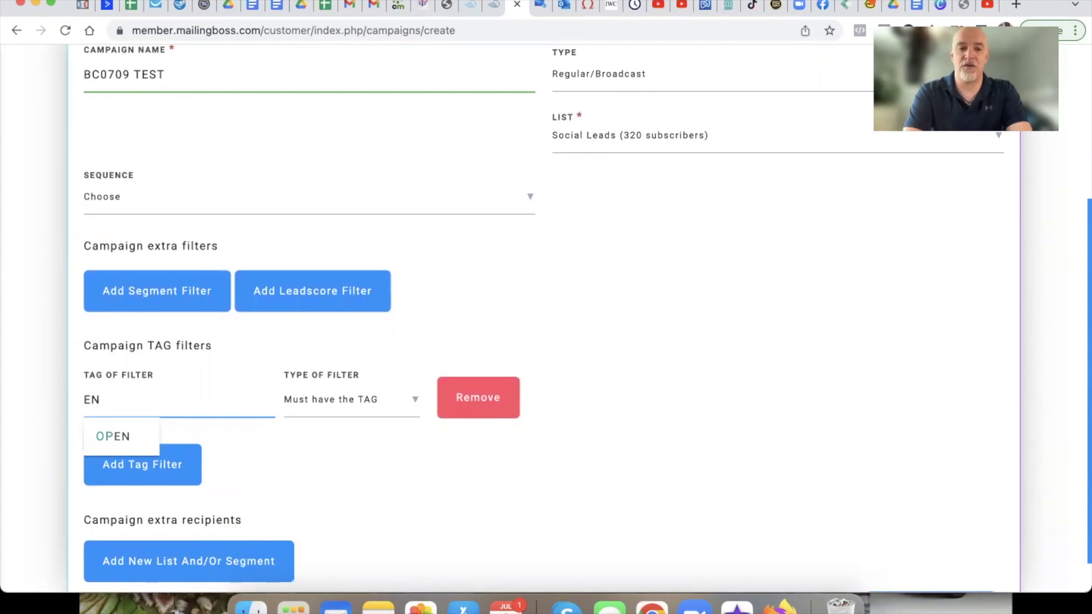
click(353, 470)
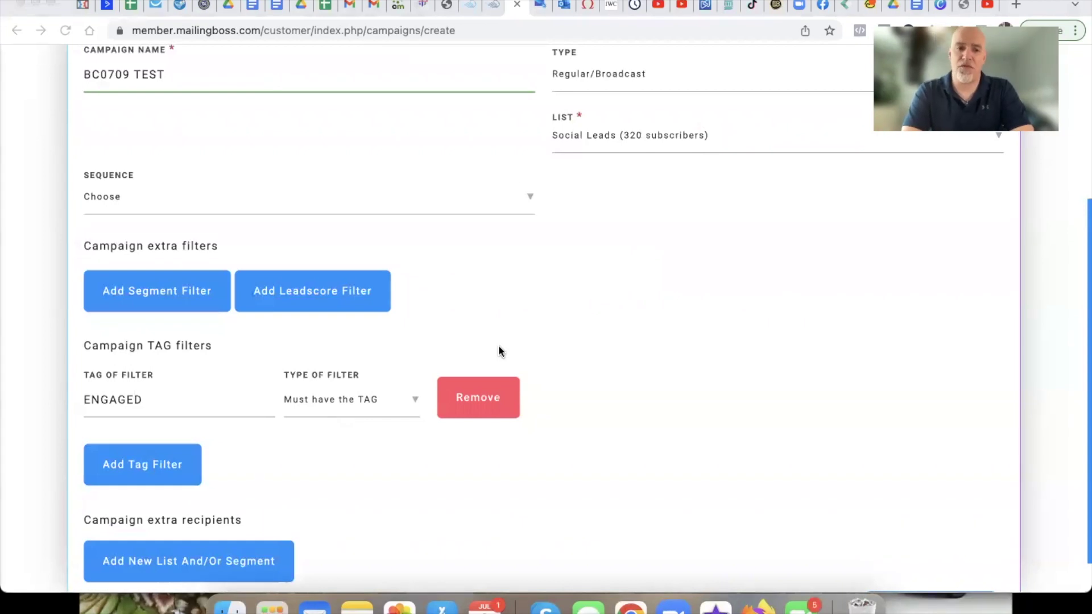
- Add TA Leads & Ads (10,052 subscribers) as an extra recipient list
scroll(434, 435, down, 2)
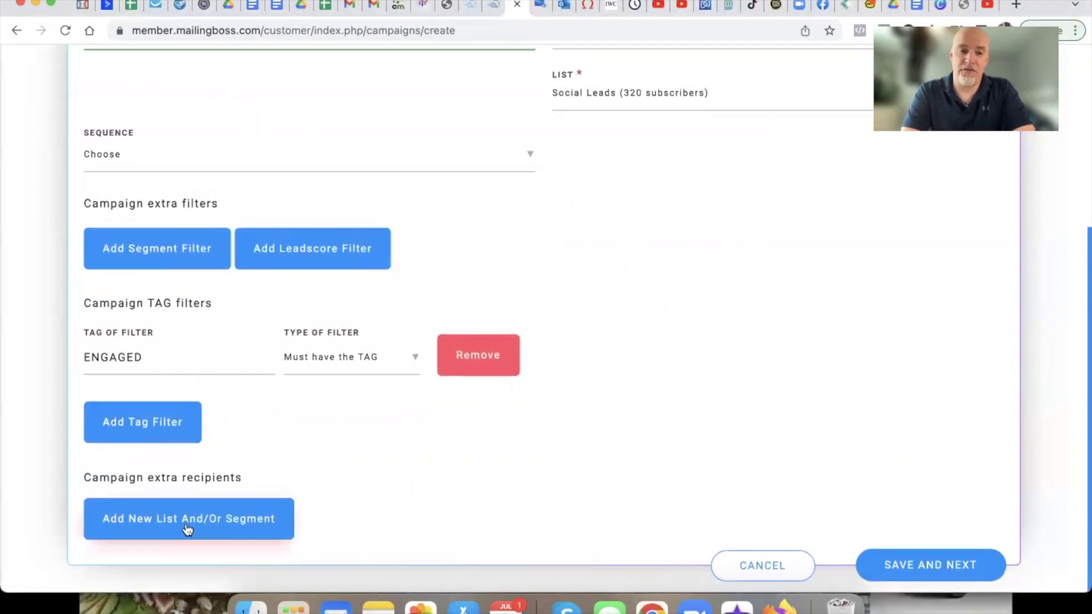
click(215, 523)
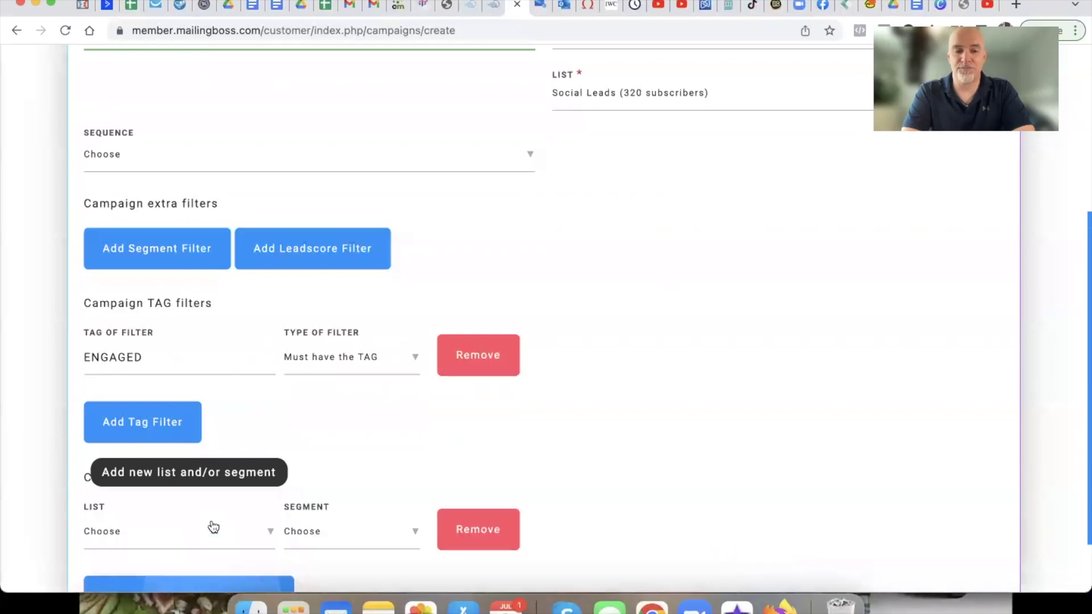
scroll(300, 455, down, 3)
click(122, 460)
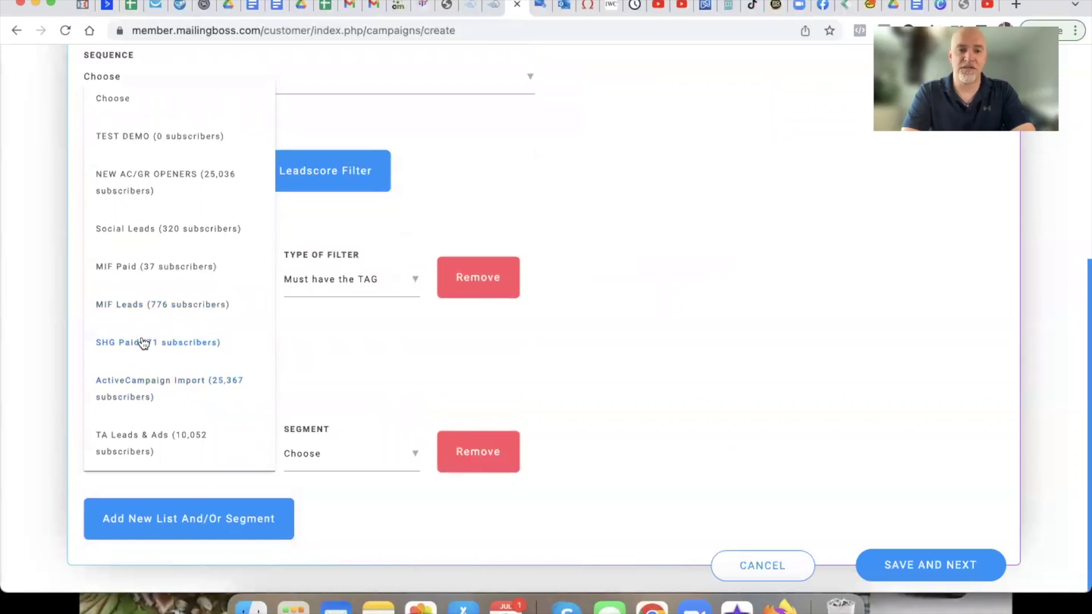
click(133, 443)
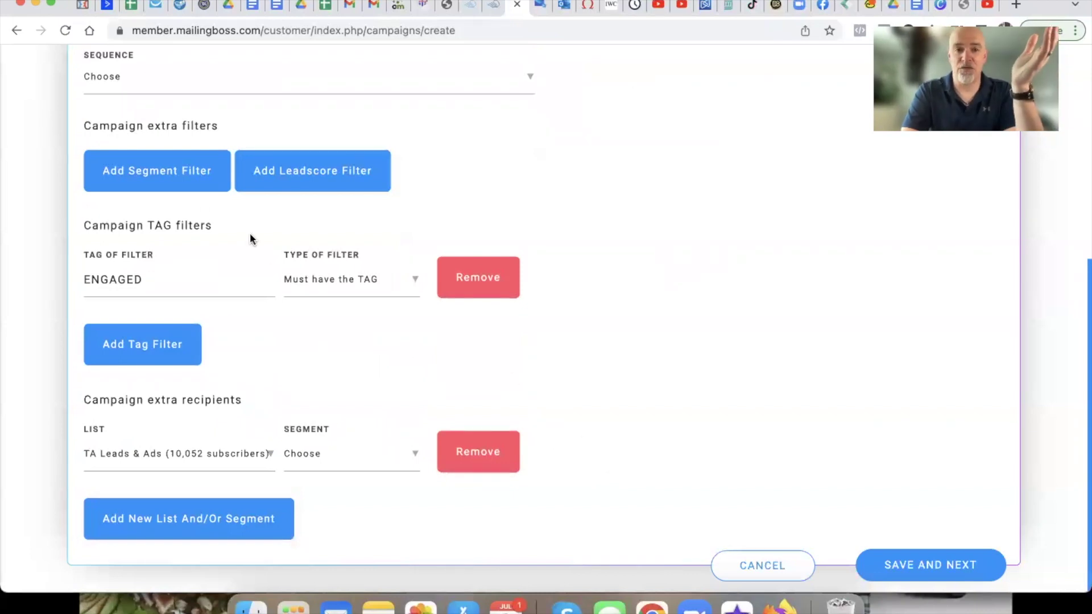
- Leave the extra list's segment unset and save the campaign details
scroll(318, 242, up, 3)
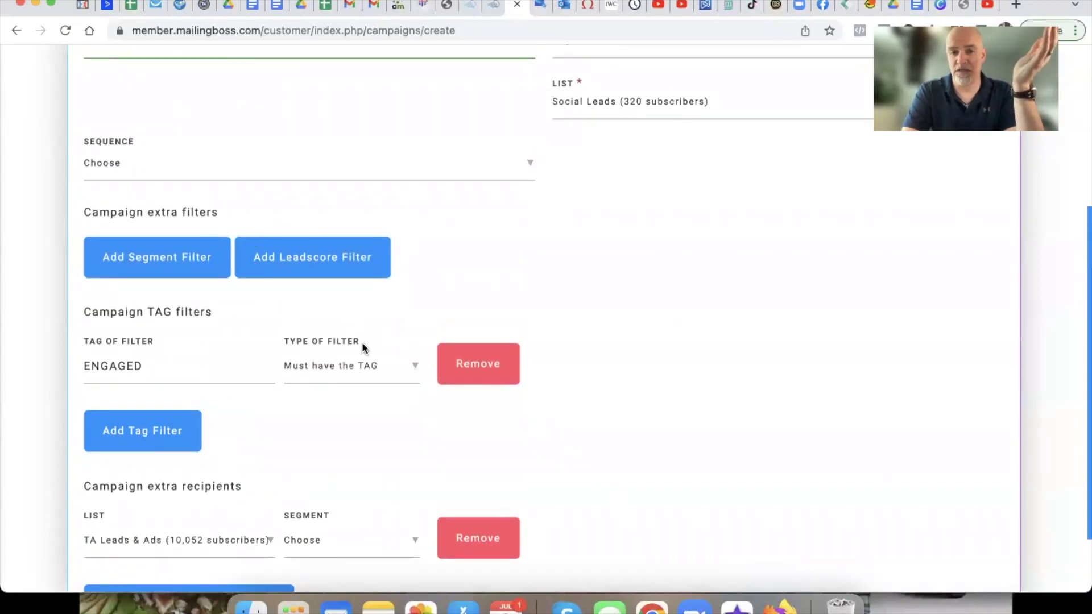
scroll(611, 494, down, 3)
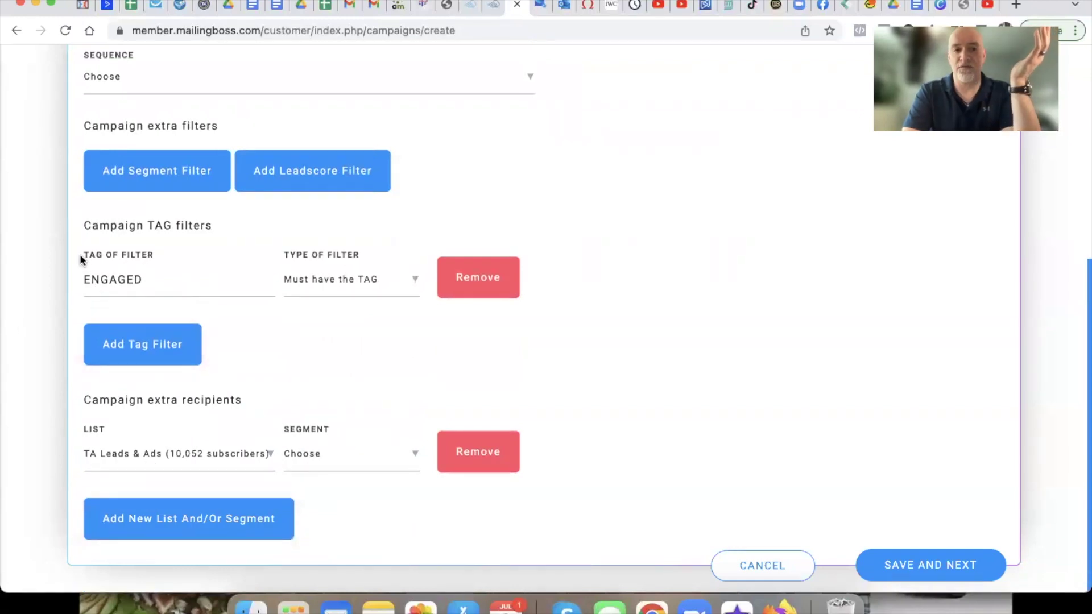
drag(82, 260, 163, 258)
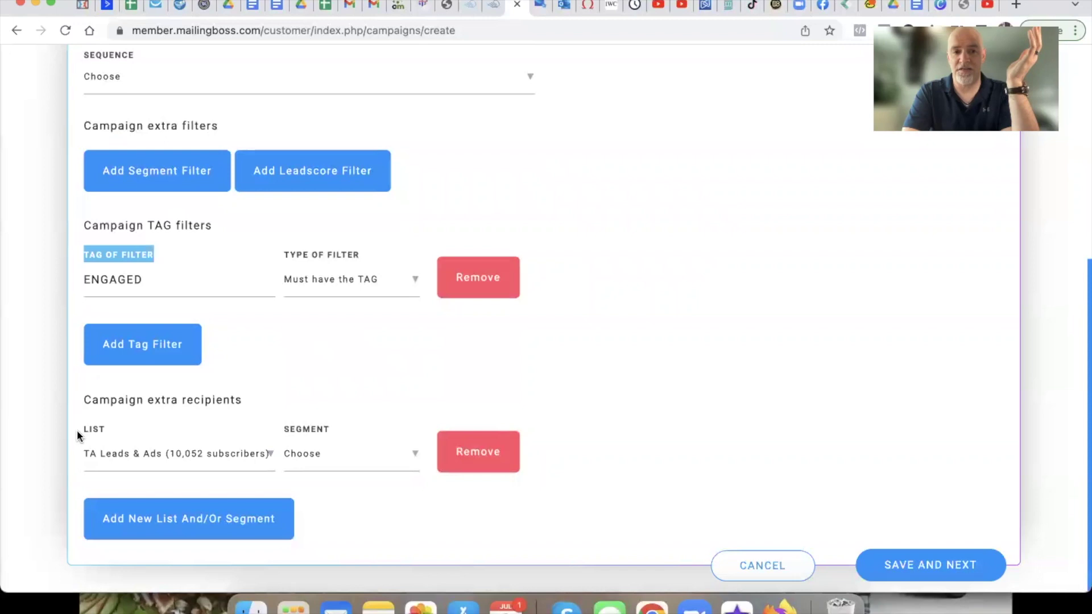
drag(77, 430, 125, 431)
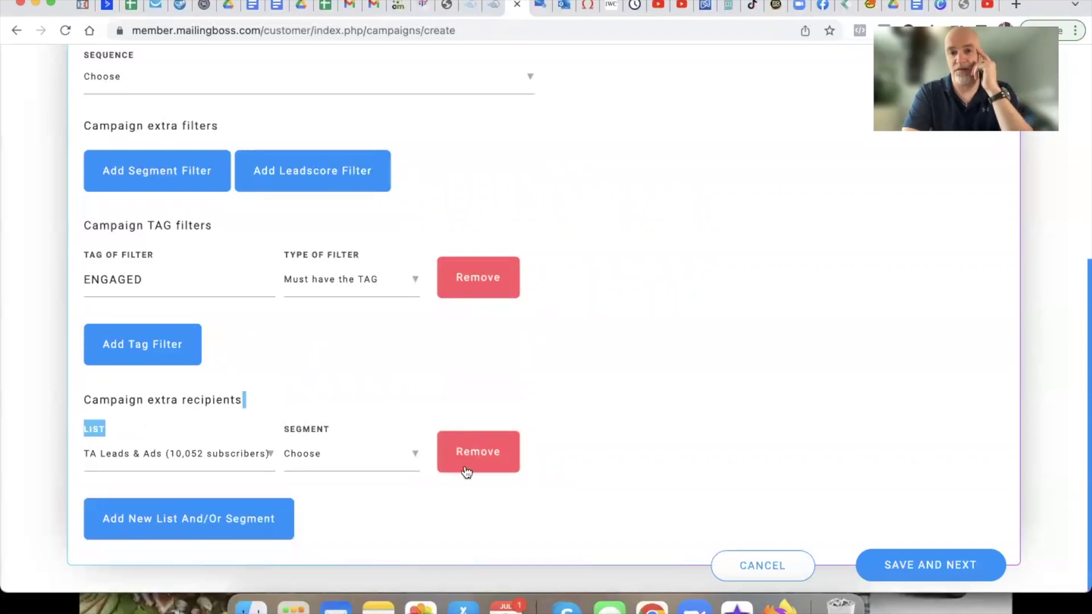
click(449, 508)
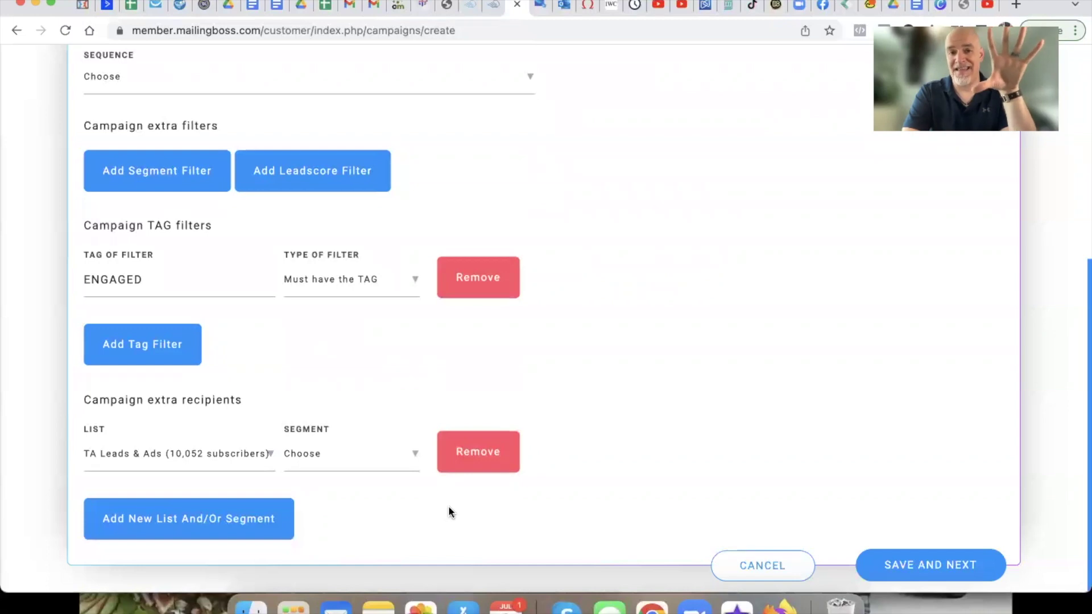
click(373, 453)
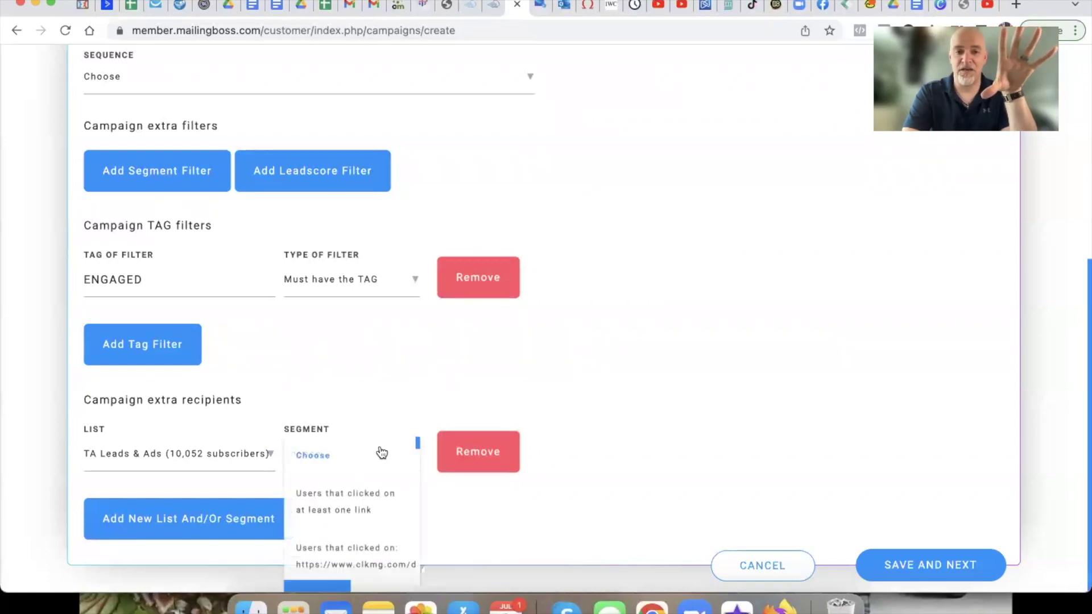
click(559, 498)
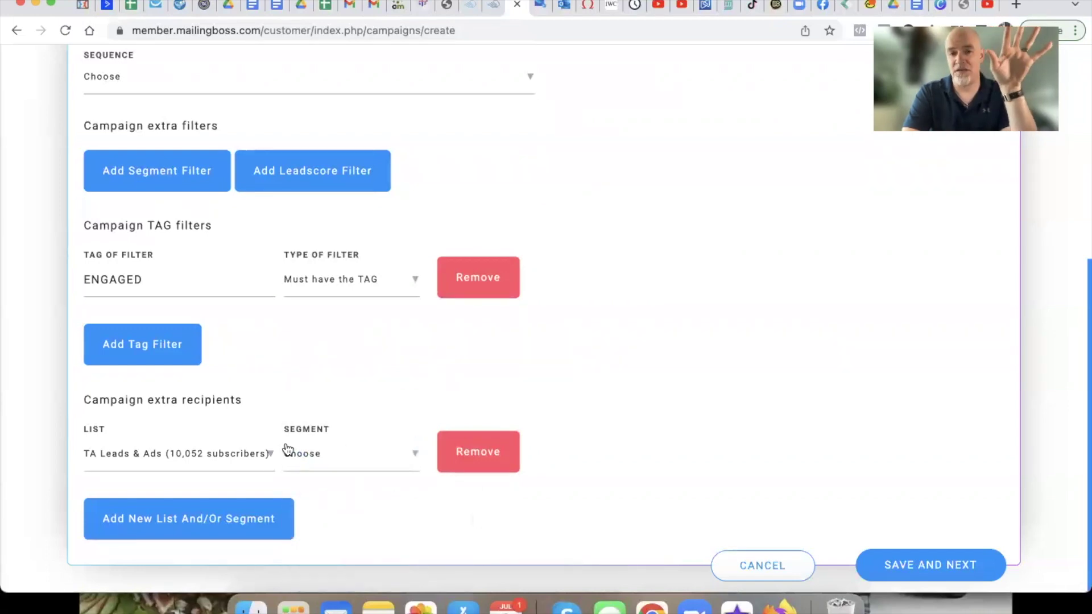
click(889, 571)
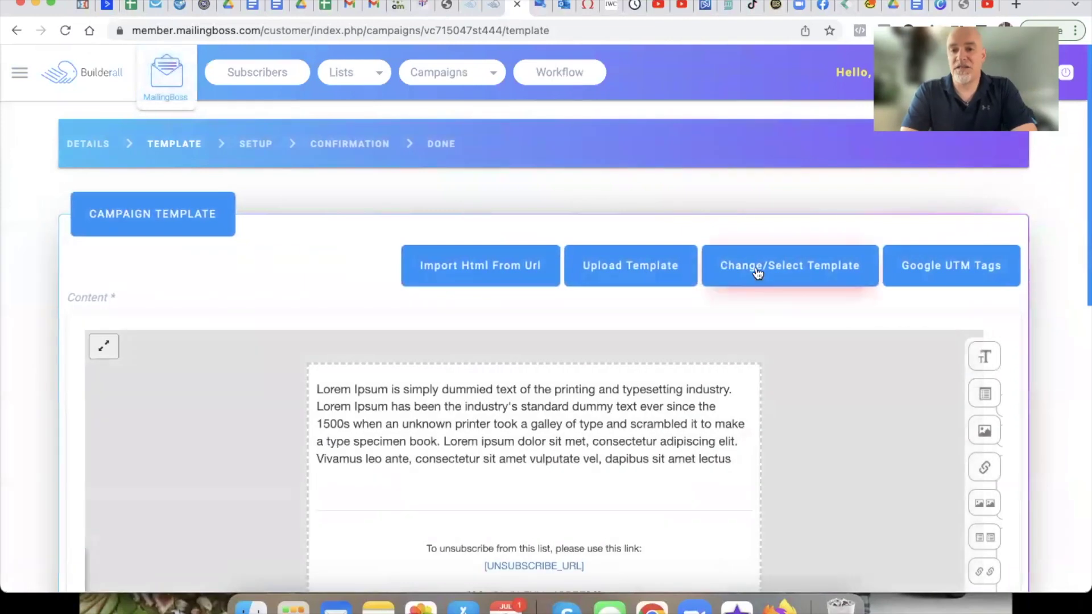
- Apply the DK Template to the BC0709 TEST email and begin editing its body text
click(758, 272)
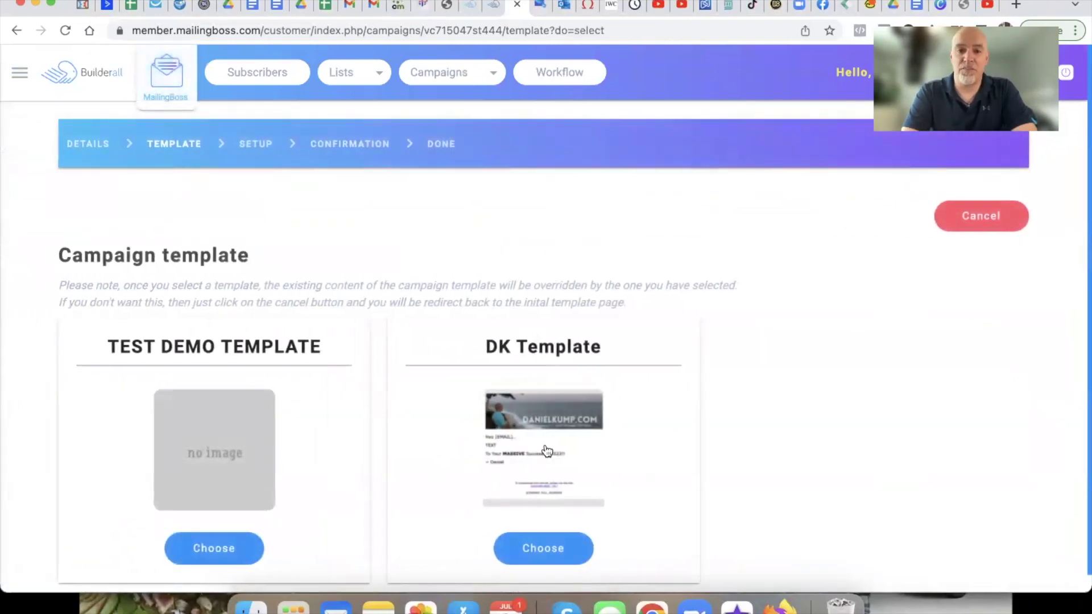
click(214, 549)
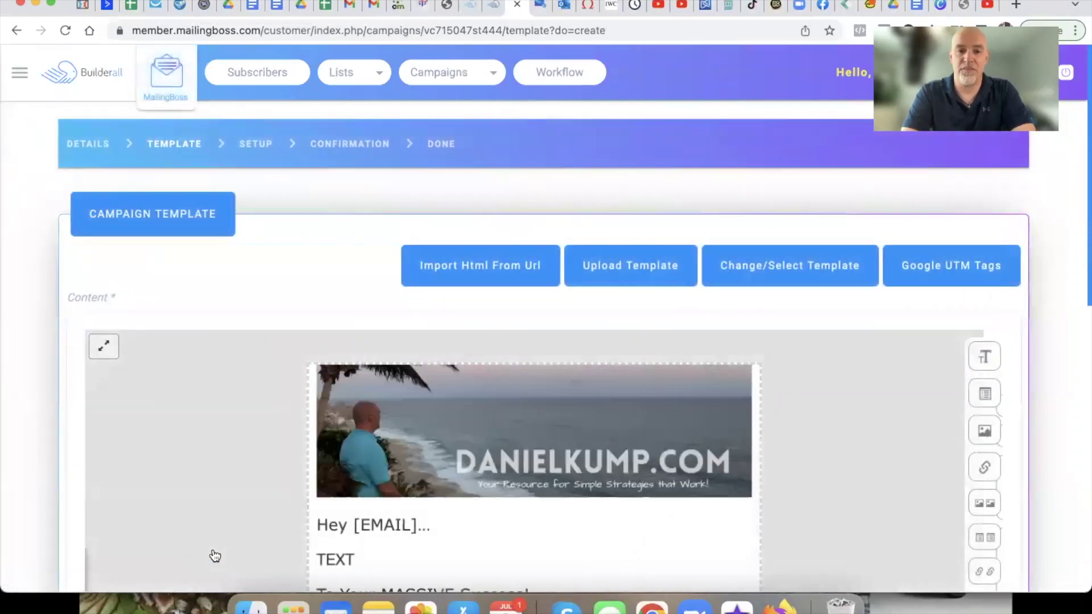
scroll(215, 556, down, 4)
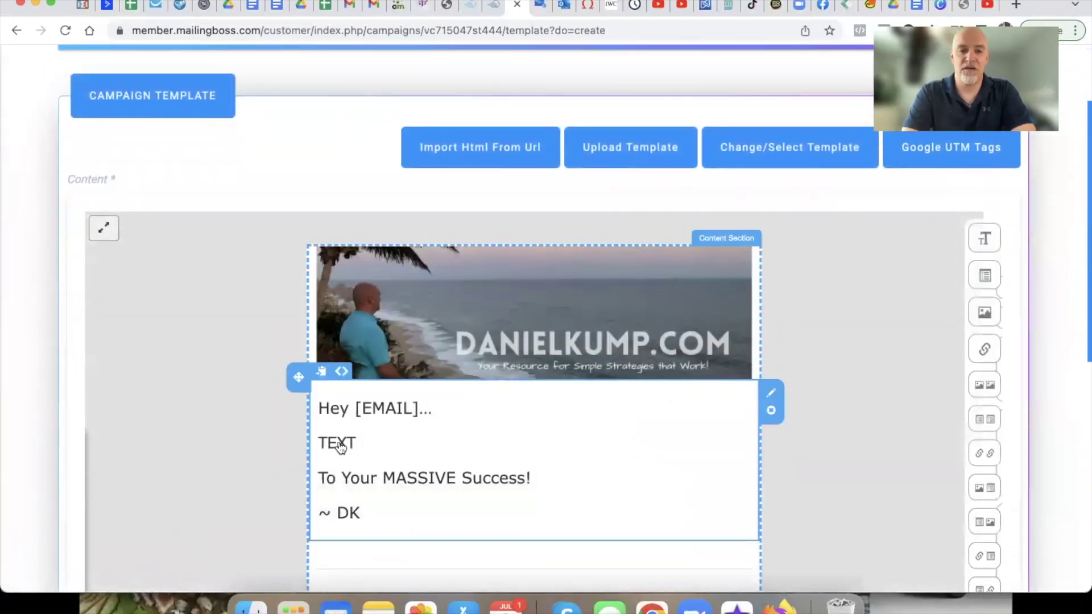
click(328, 443)
- Replace the TEXT placeholder with 'Click Here To Activate Your Account And Verify Your Commission Qualifications'
double_click(338, 443)
key(BackSpace)
key(BackSpace)
key(Return)
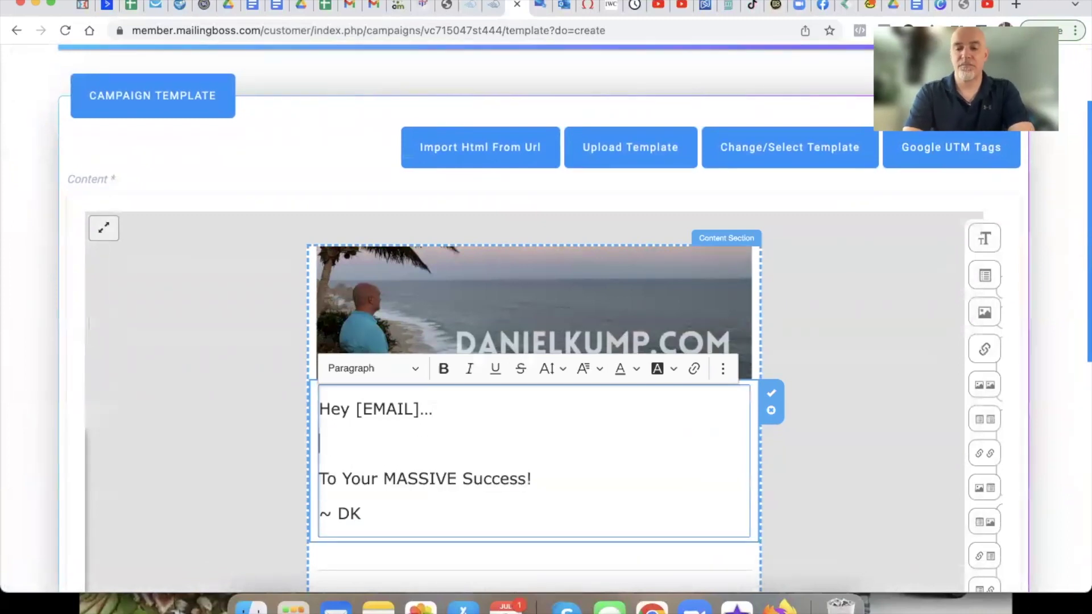
text(CLicj)
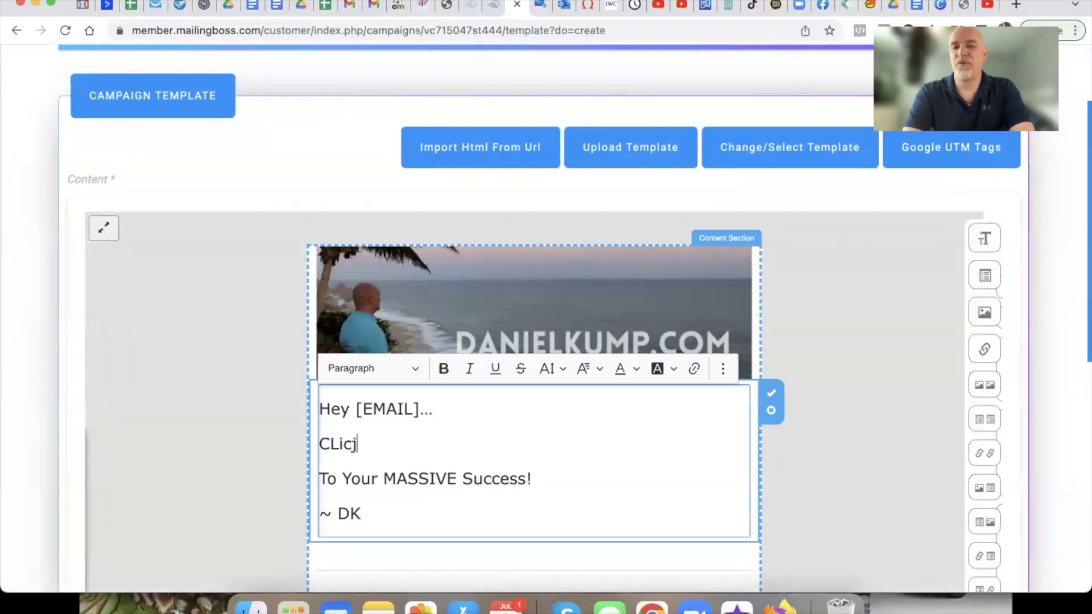
key(BackSpace)
key(BackSpace)
key(BackSpace)
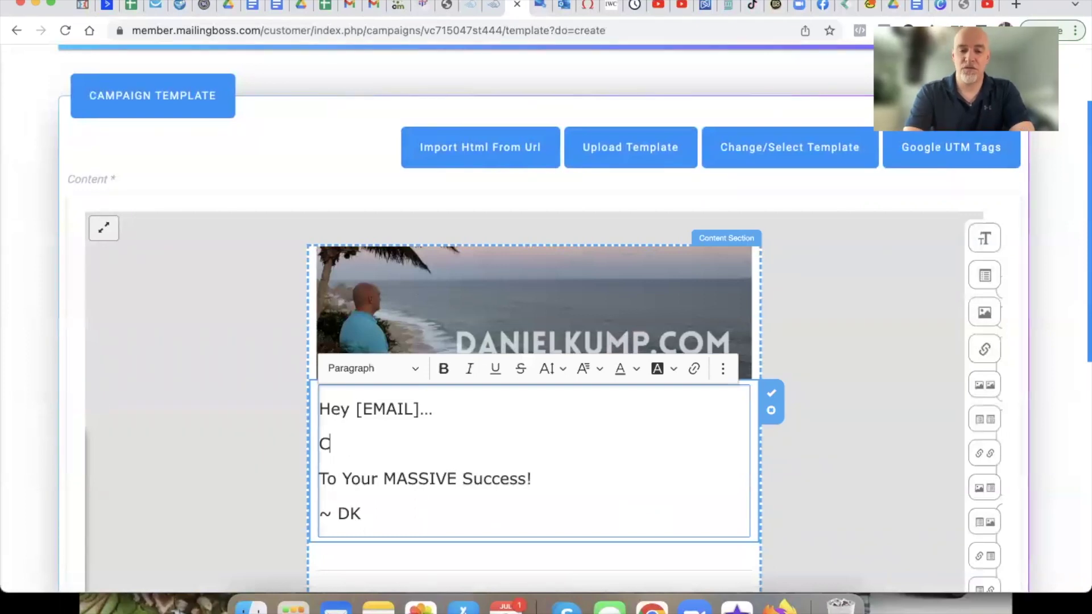
text(lick )
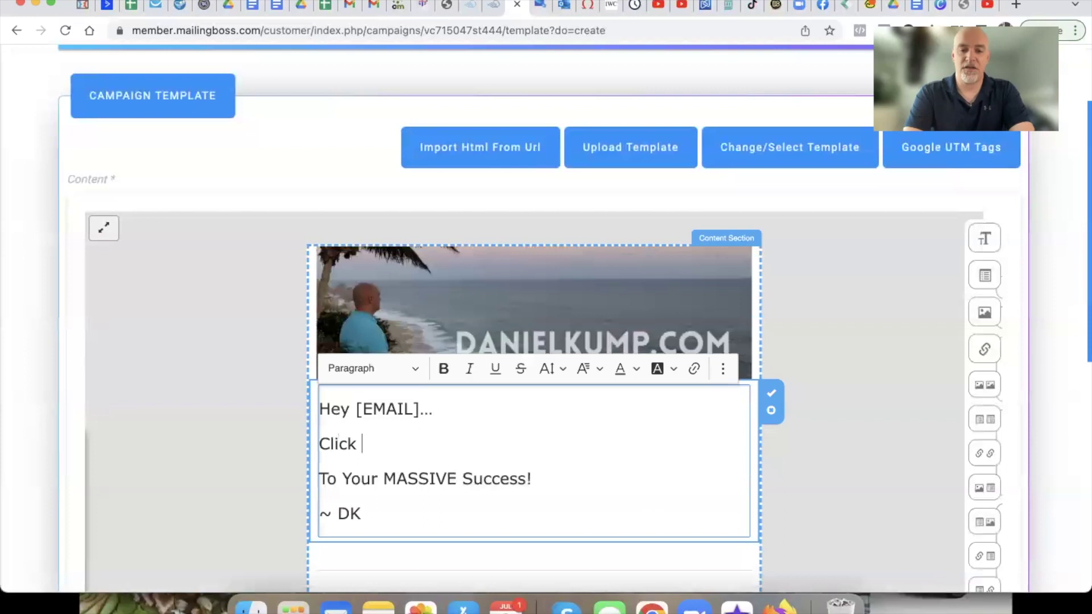
text(Here To Activ)
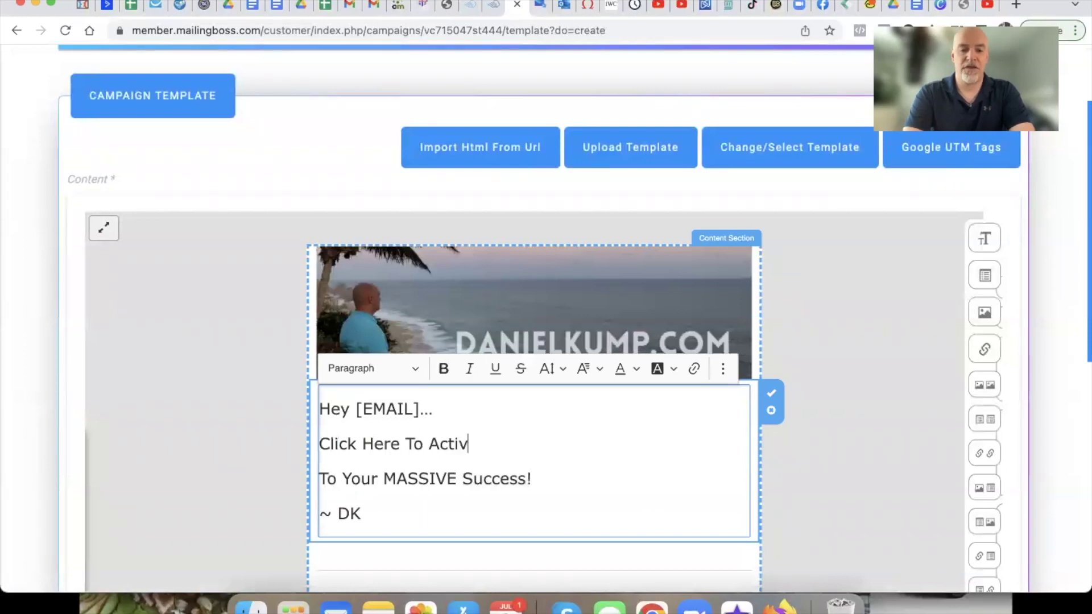
text(ate Your Accou)
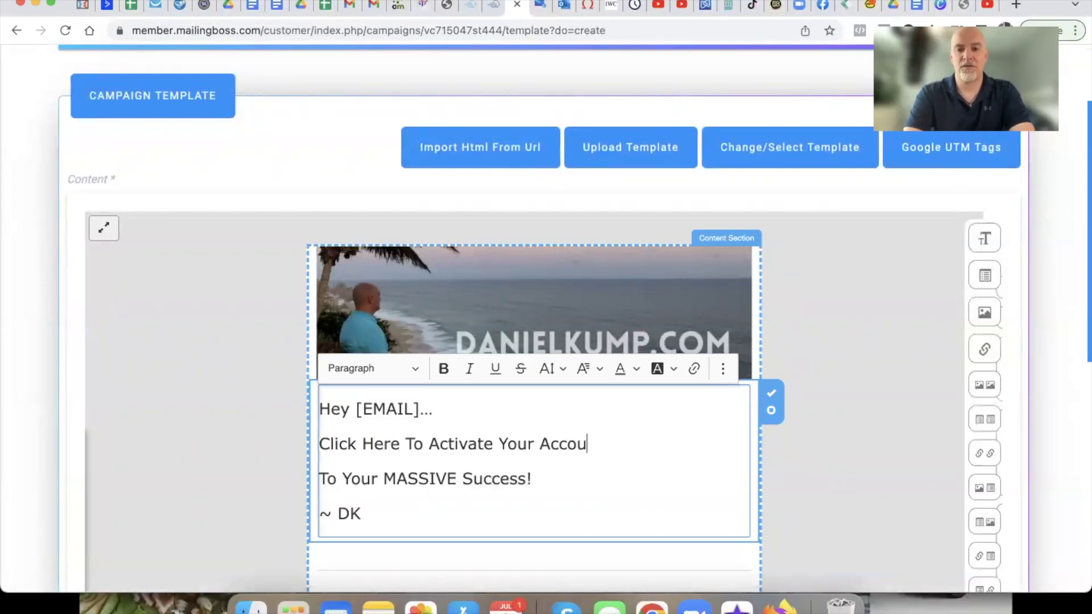
text(nt And Verify Your )
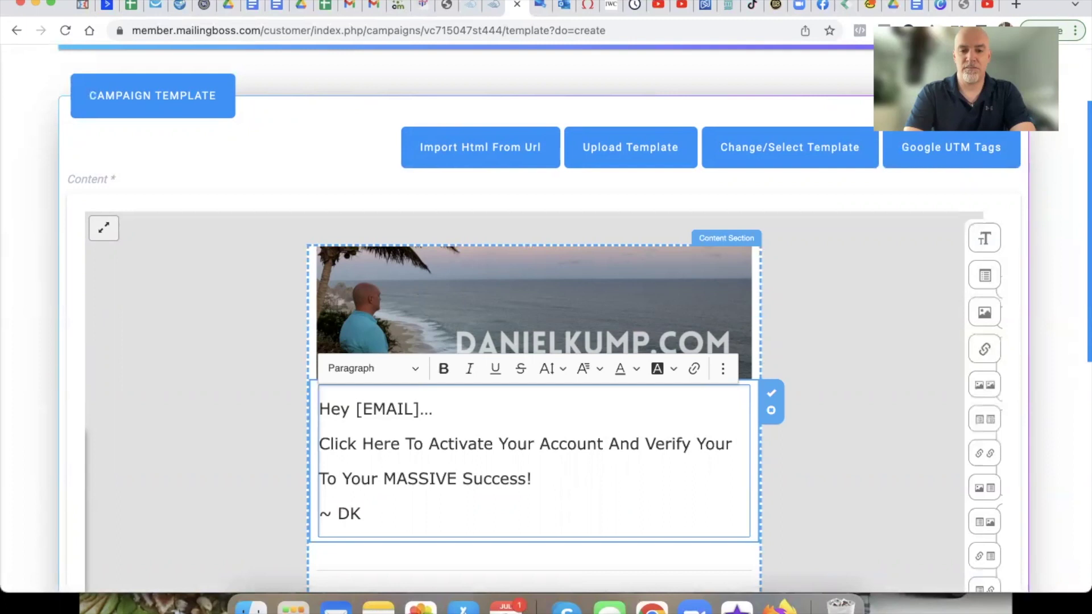
text(Commission )
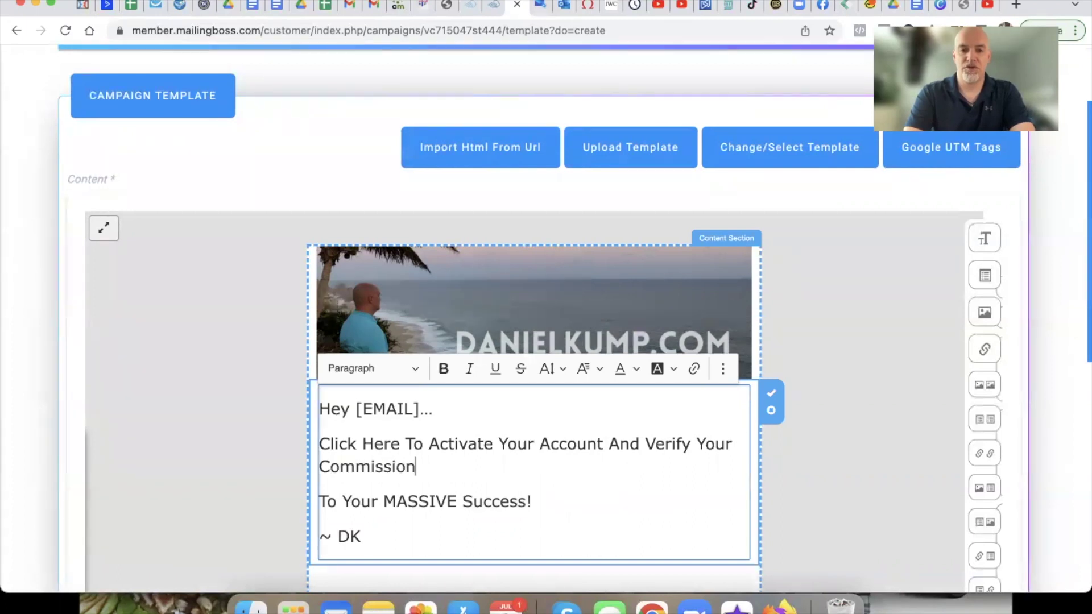
text(Qualifi)
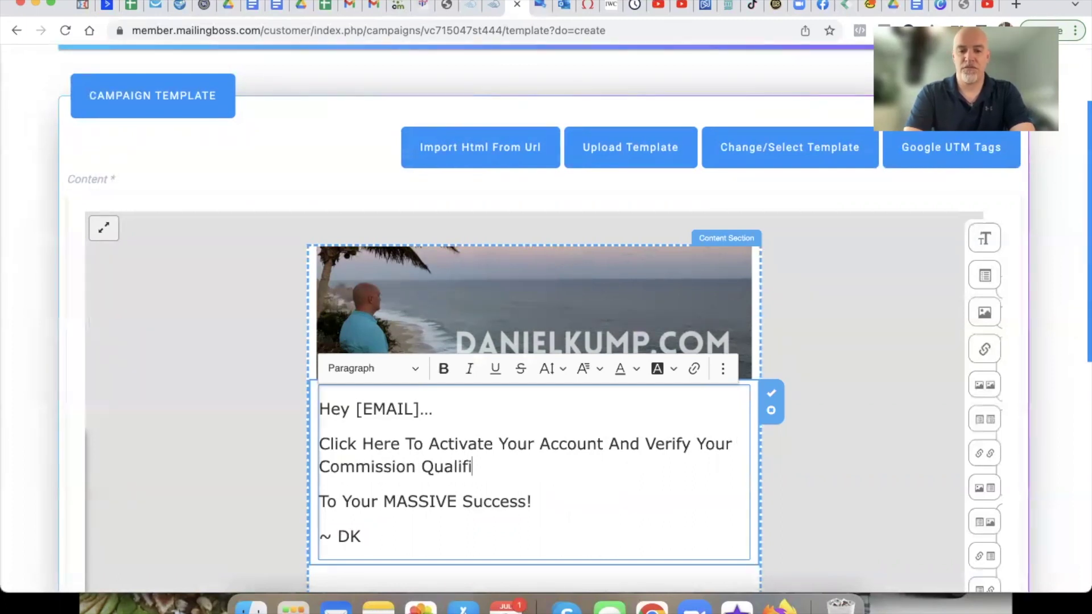
text(cations)
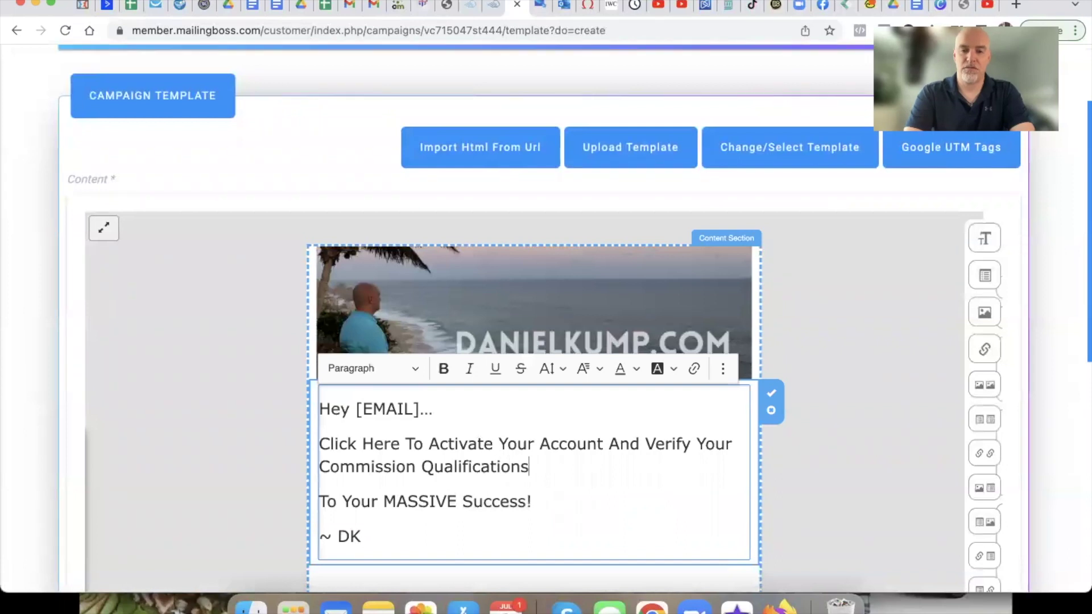
- Add a new paragraph reading 'Will you do this today? It only takes a minute or two...'
key(Return)
text(Will you do this f)
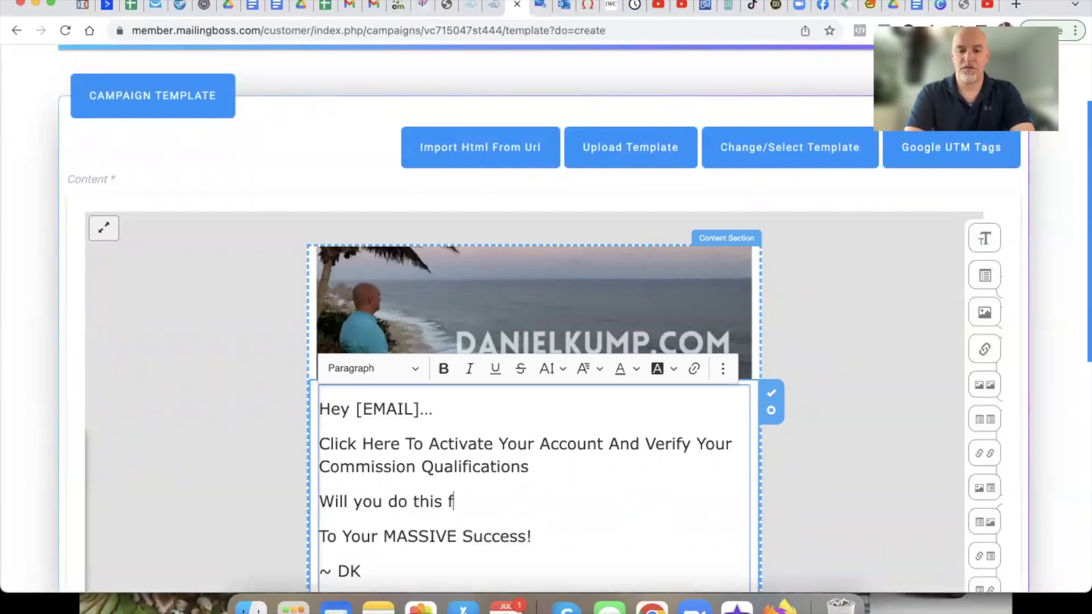
key(BackSpace)
text(d)
key(BackSpace)
text(today? It)
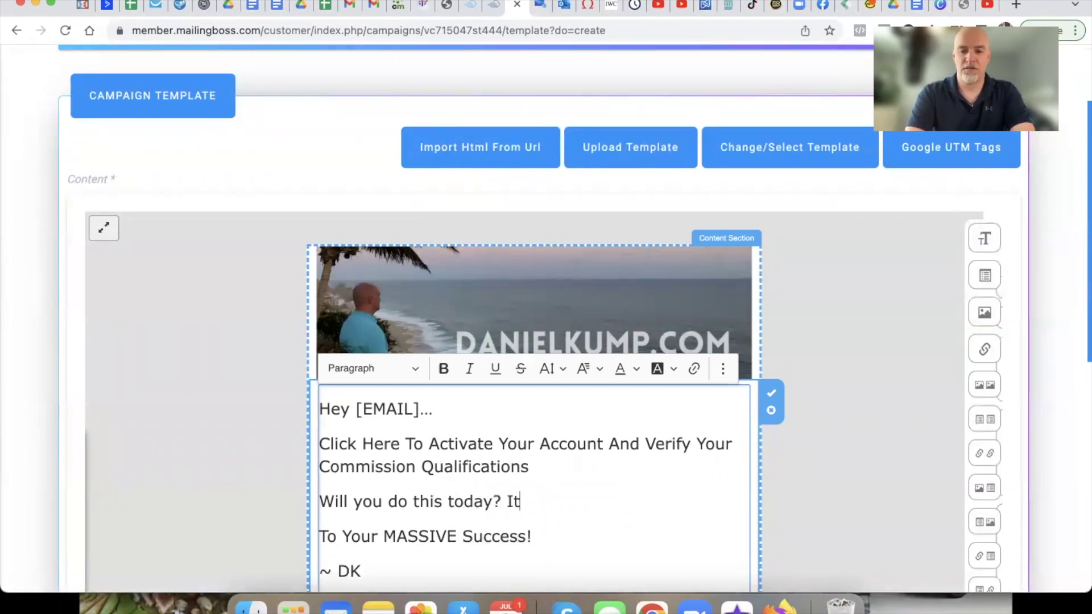
text( only takes)
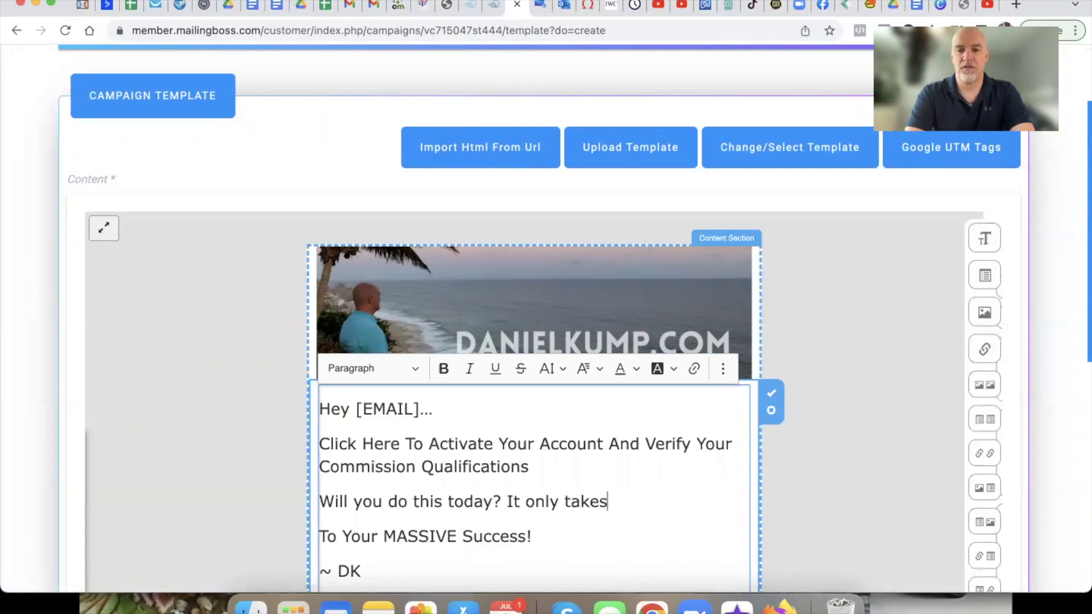
text( a minute)
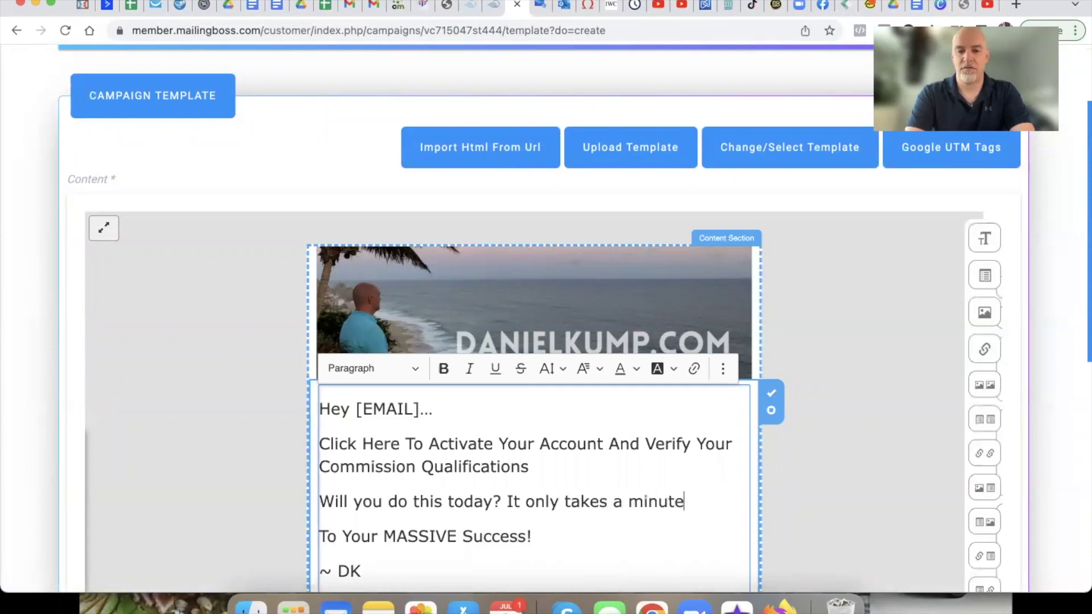
text( or two.)
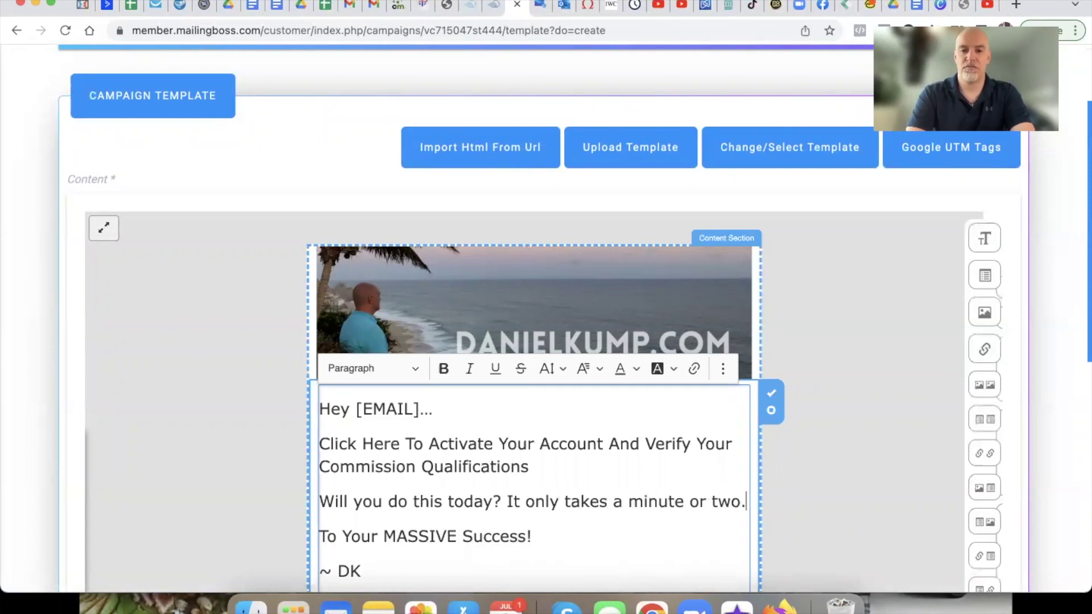
text(..)
scroll(304, 499, down, 2)
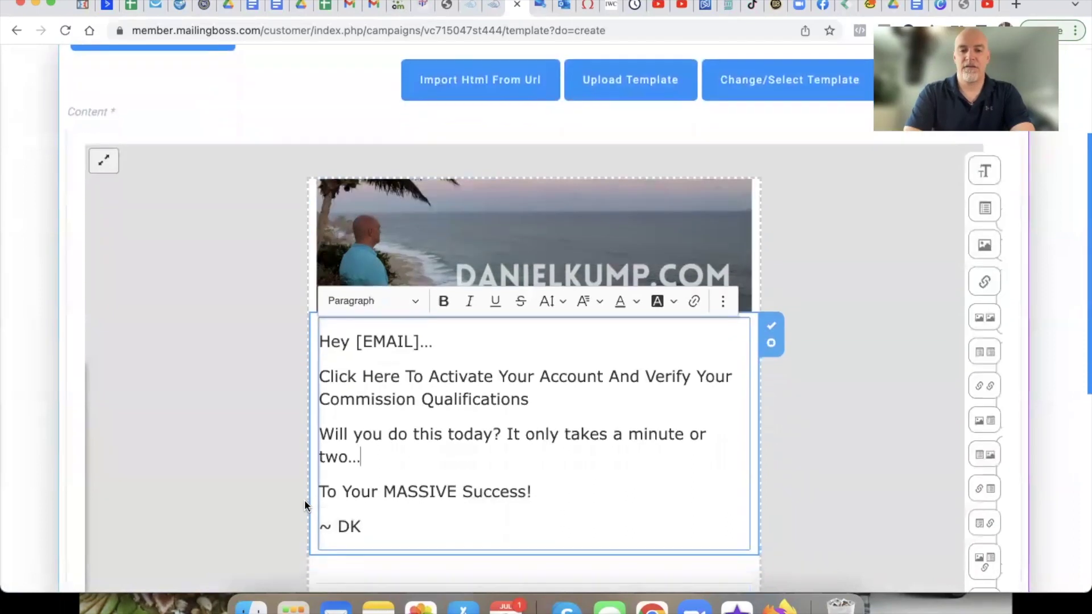
- Start a new 'PS:' paragraph directly below the ~ DK sign-off
click(385, 526)
key(Return)
text(PS:)
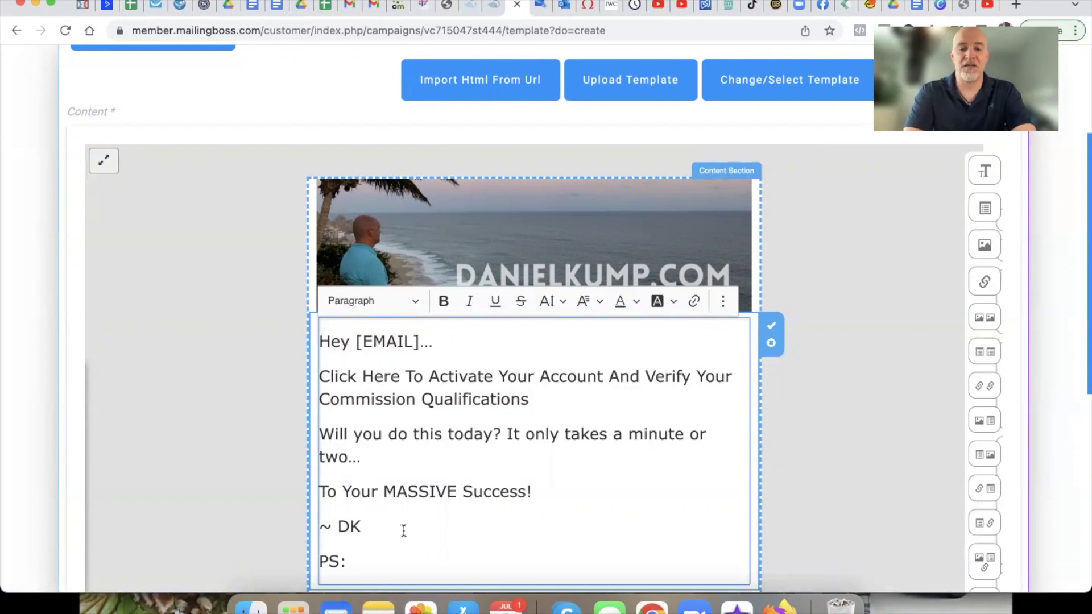
- Write the PS offering free step-by-step training on more commissions streams, ending 'click here...'
text(if you want some )
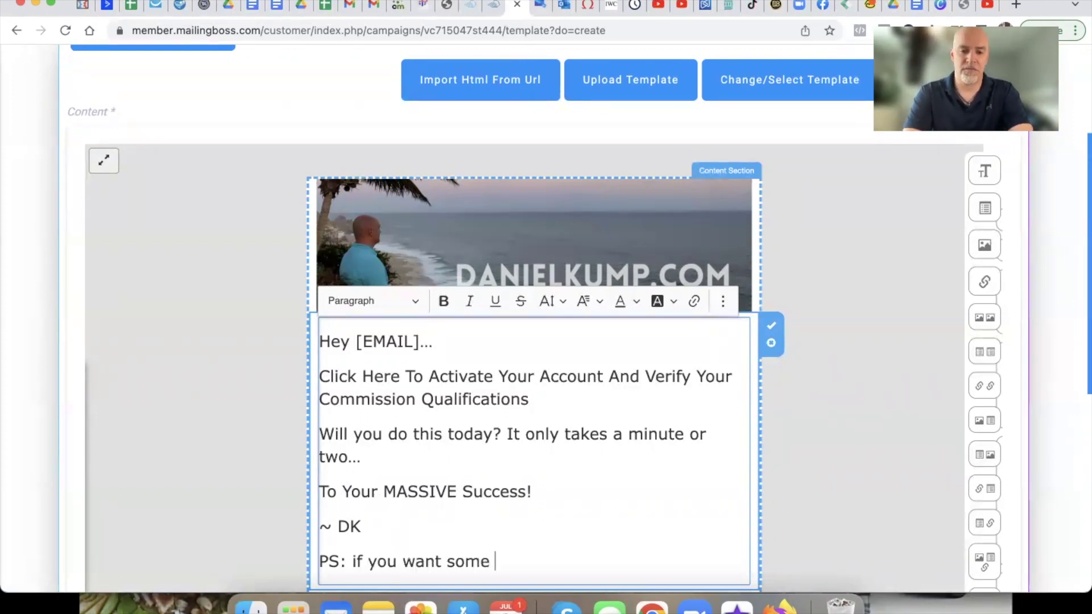
text(free training and se)
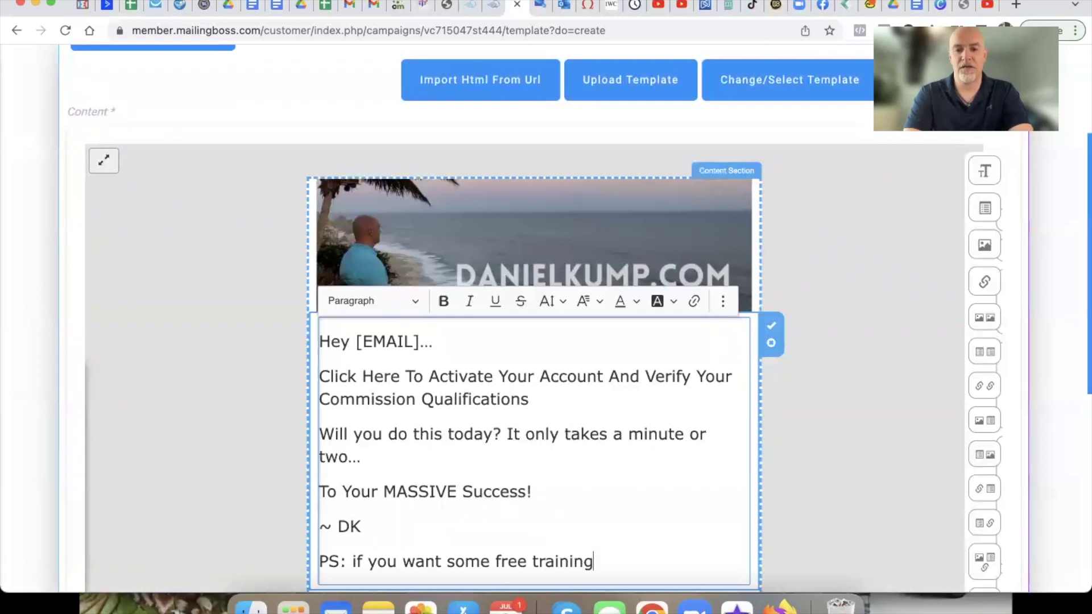
key(BackSpace)
text(teop)
key(BackSpace)
key(BackSpace)
text(p by step insctruc)
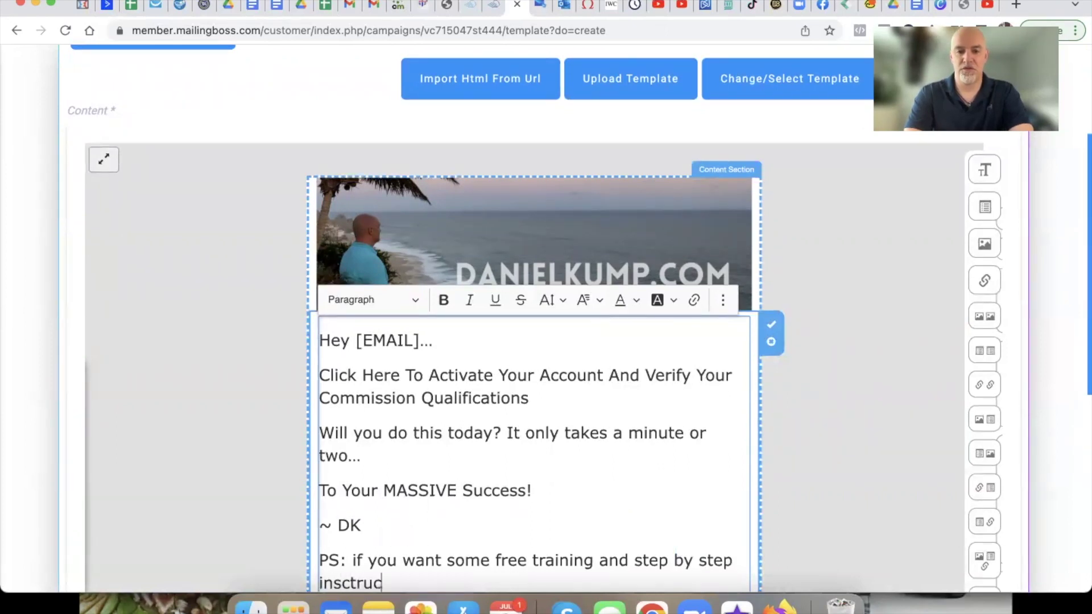
text(tions on)
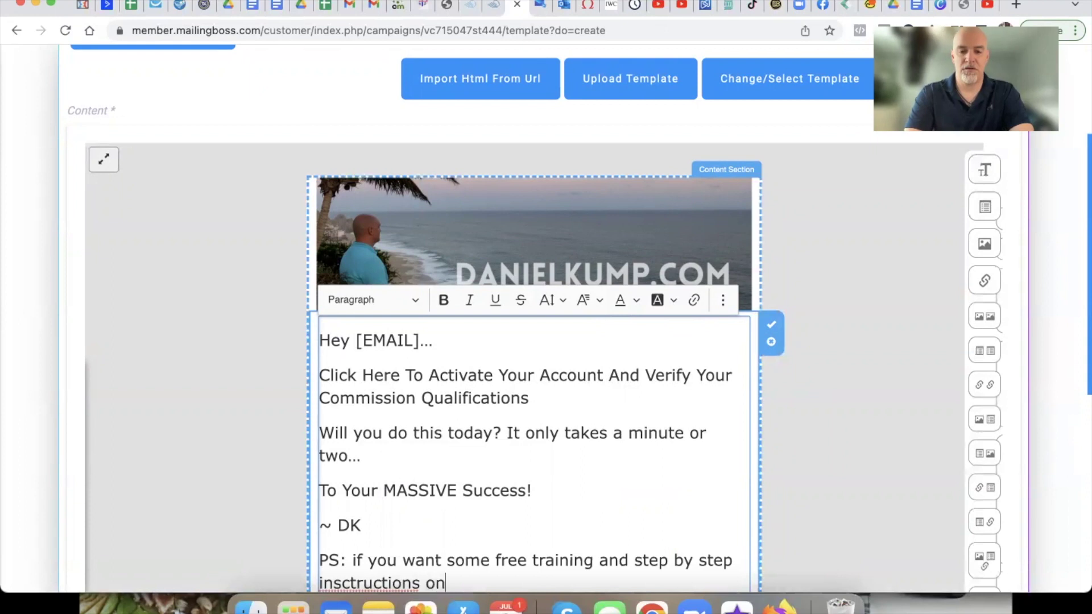
text( how to get )
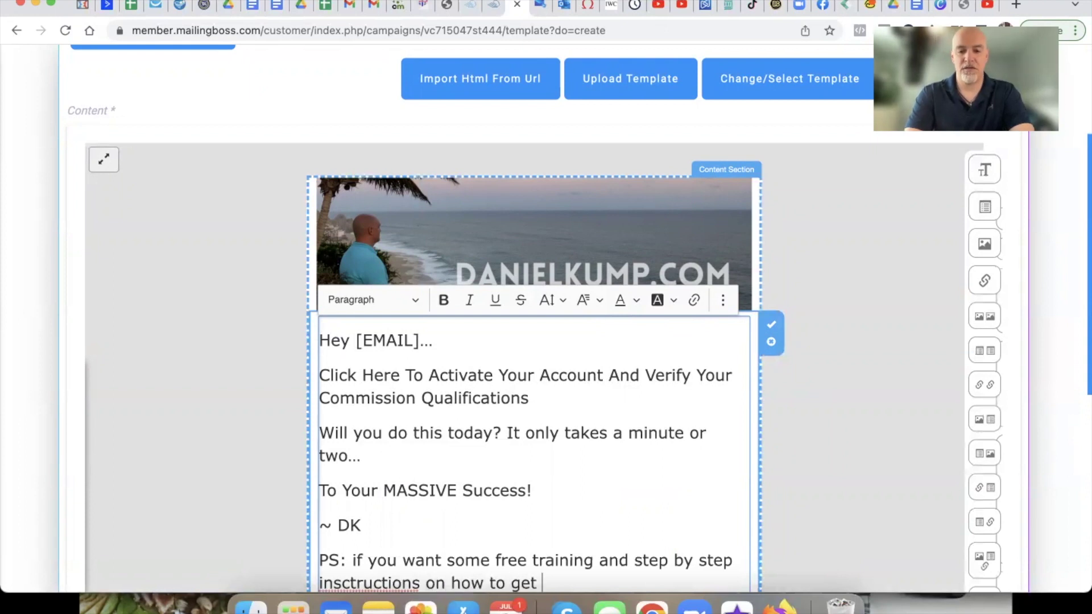
text(evenb more)
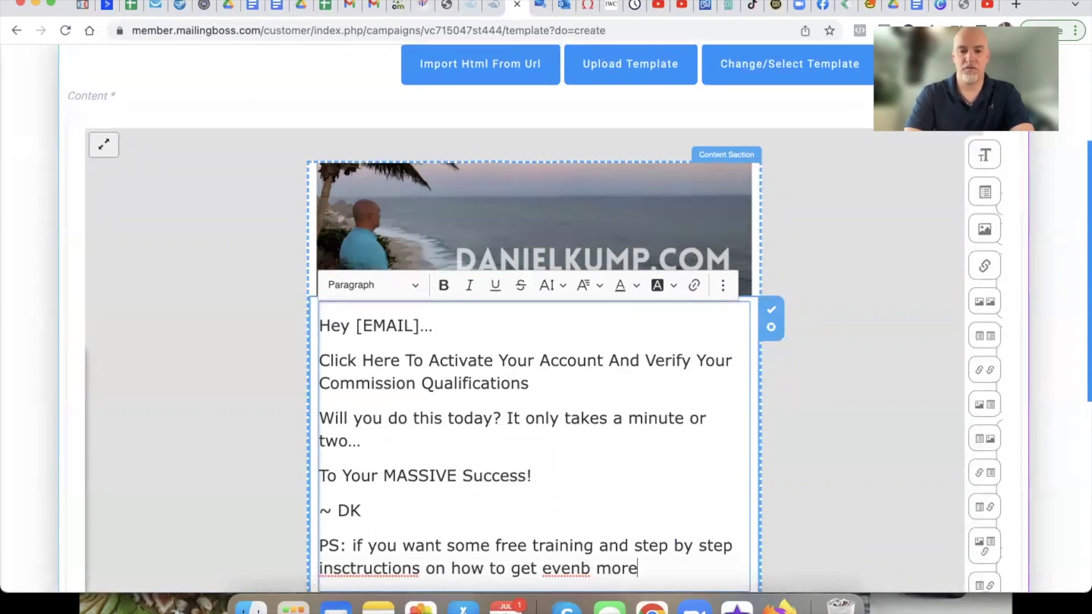
key(BackSpace)
key(BackSpace)
key(BackSpace)
key(BackSpace)
key(BackSpace)
key(BackSpace)
text(more co)
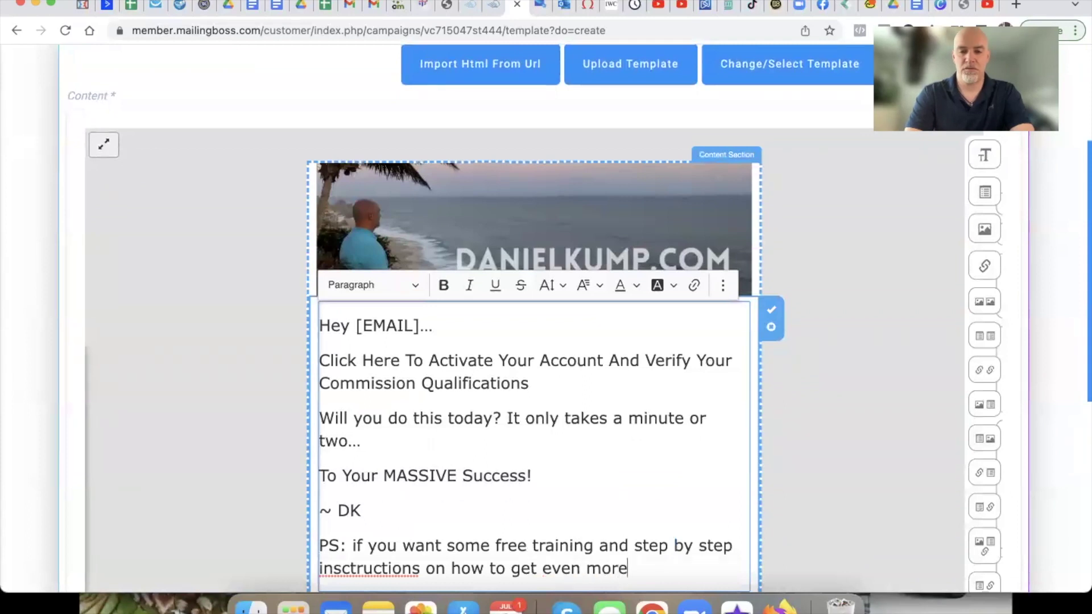
text(mmissions s)
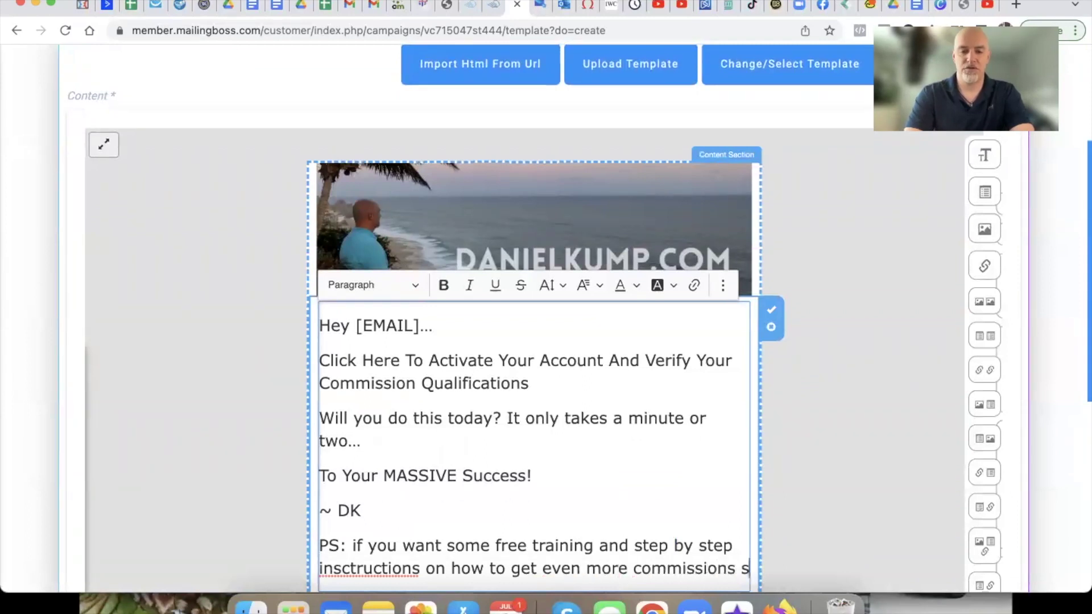
text(treams... clik)
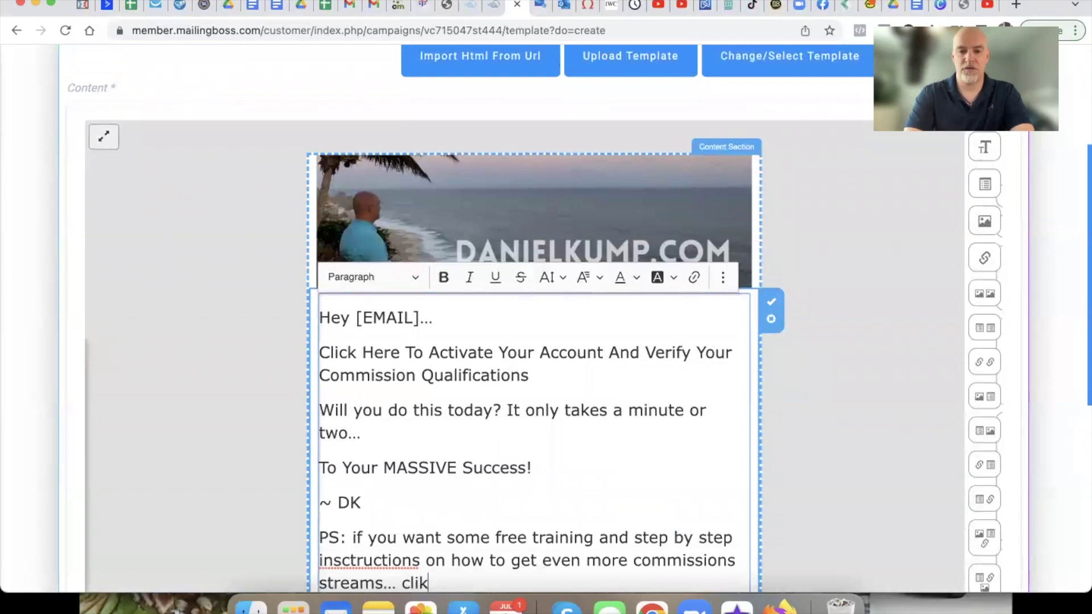
key(BackSpace)
text(ck here...)
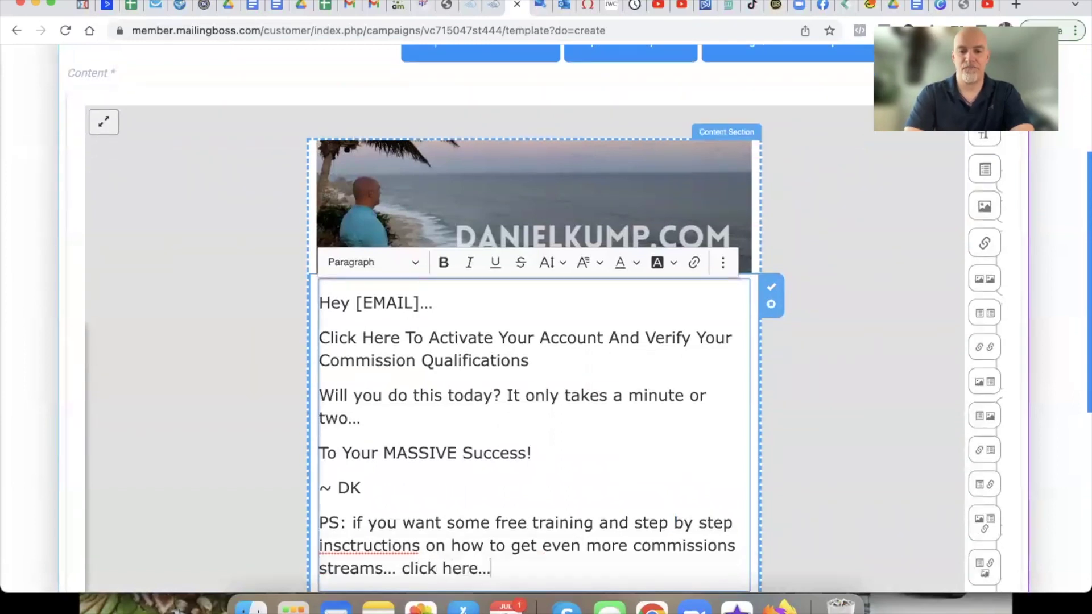
key(Return)
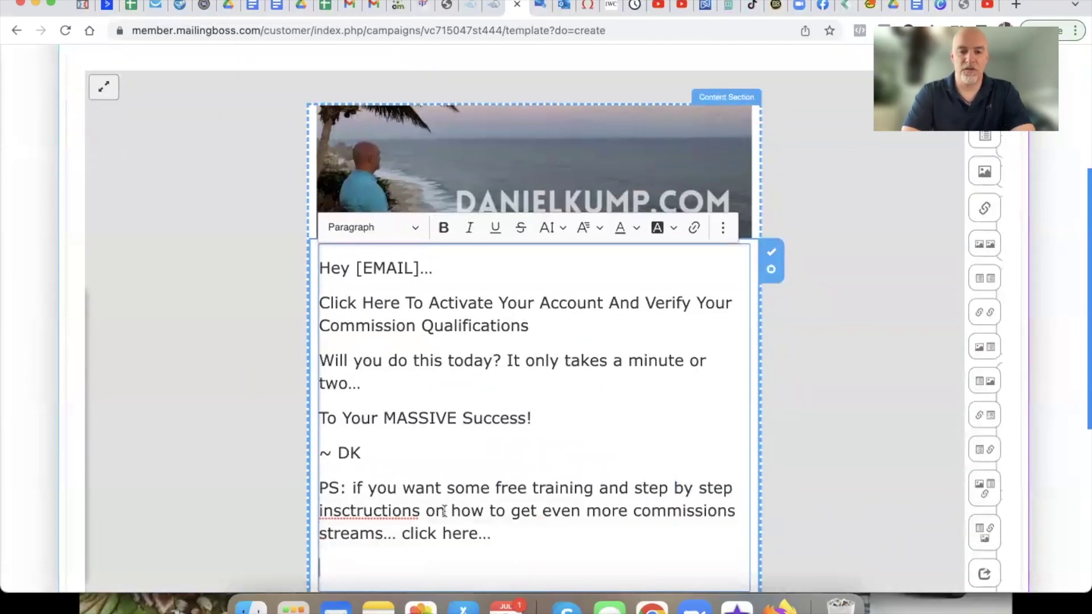
- Correct 'insctructions' to 'instructions' and set the whole email body to font size 21
right_click(383, 511)
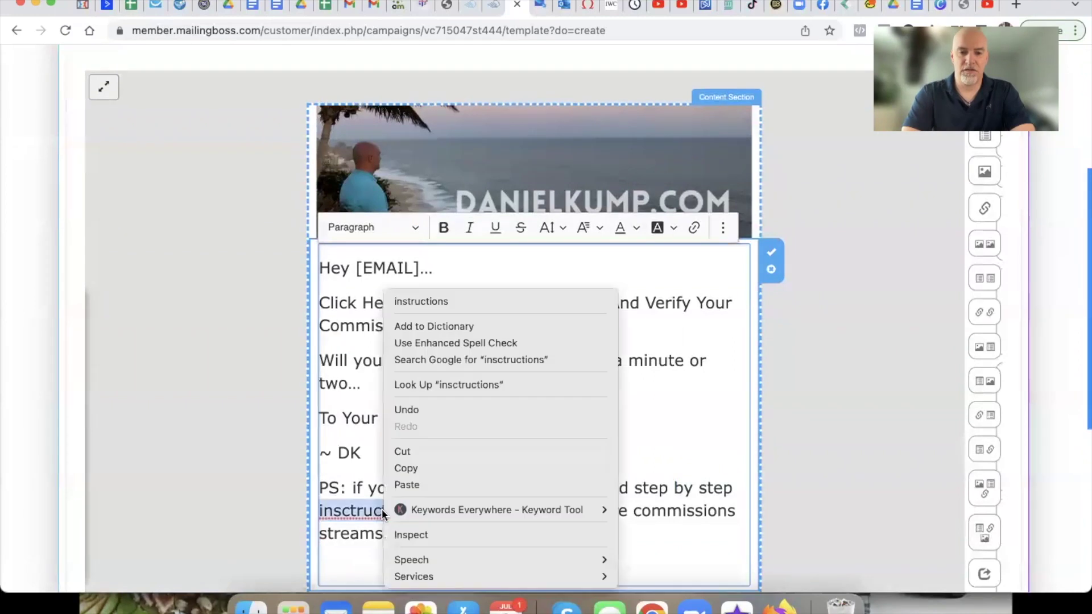
click(427, 298)
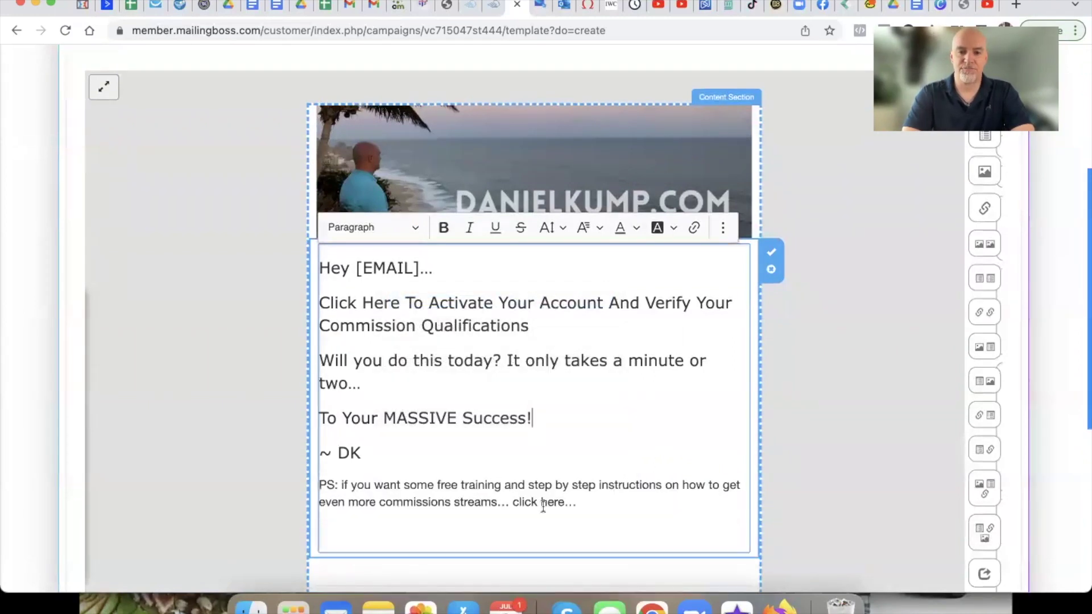
key(super+a)
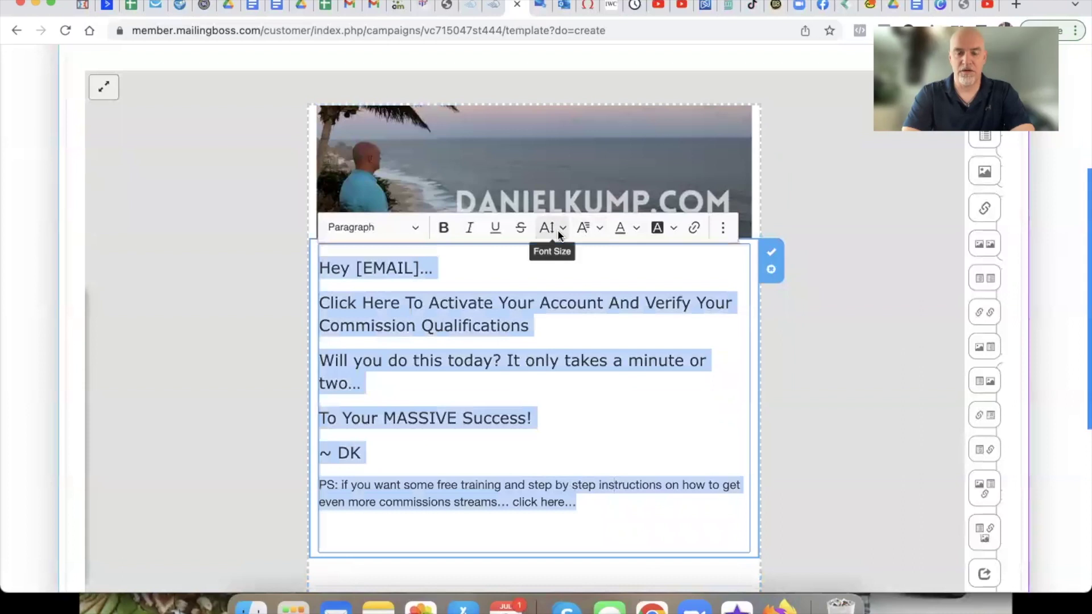
click(558, 233)
click(563, 406)
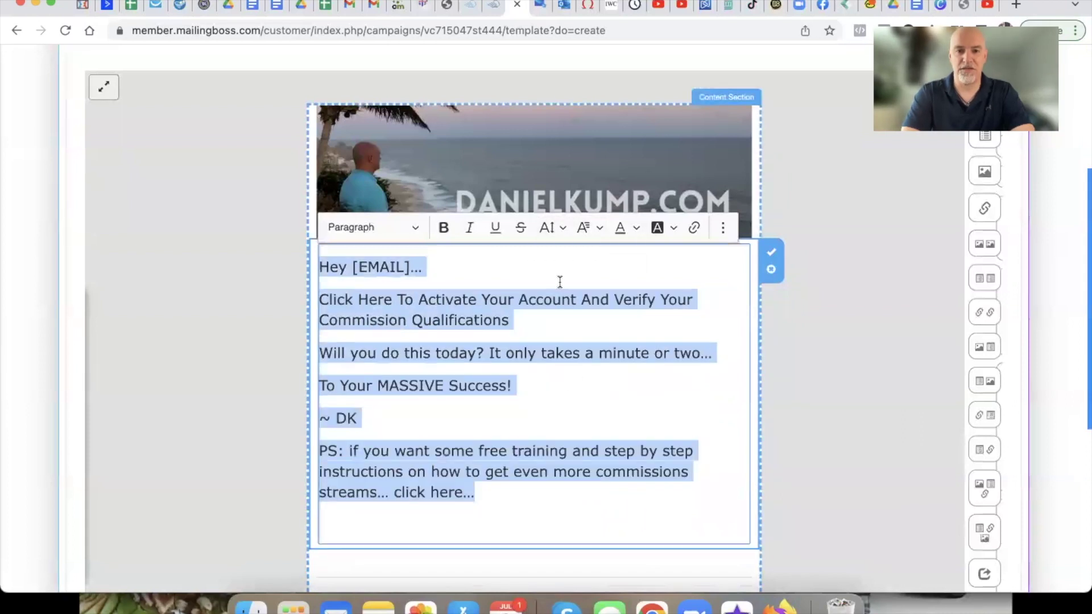
click(549, 228)
click(557, 437)
click(531, 448)
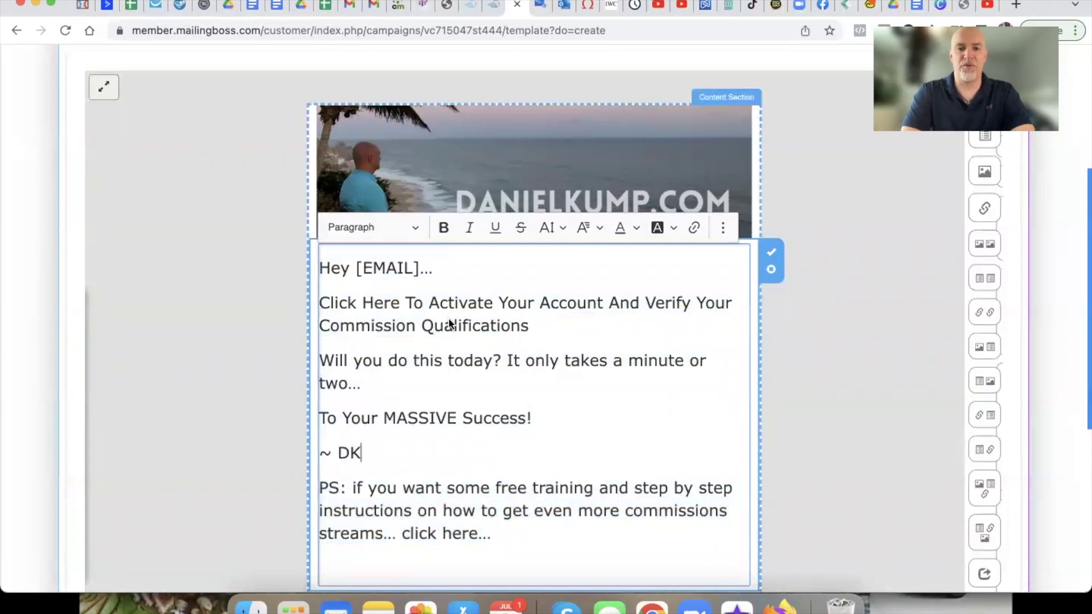
drag(532, 325, 321, 301)
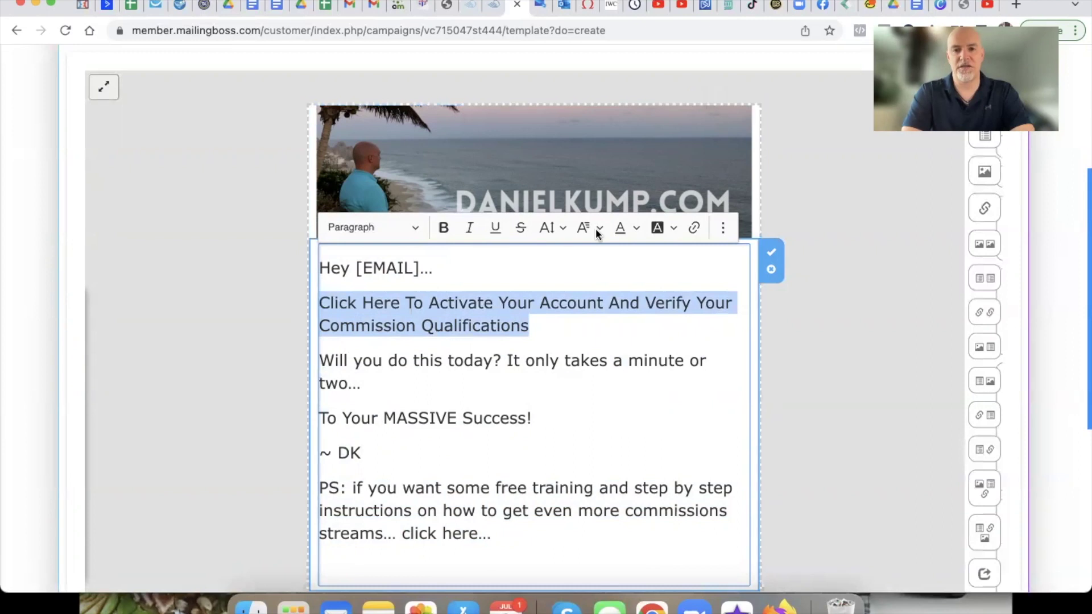
- Make the 'Click Here To Activate' line blue and link it to the NEW DK VSL URL
click(626, 227)
click(666, 323)
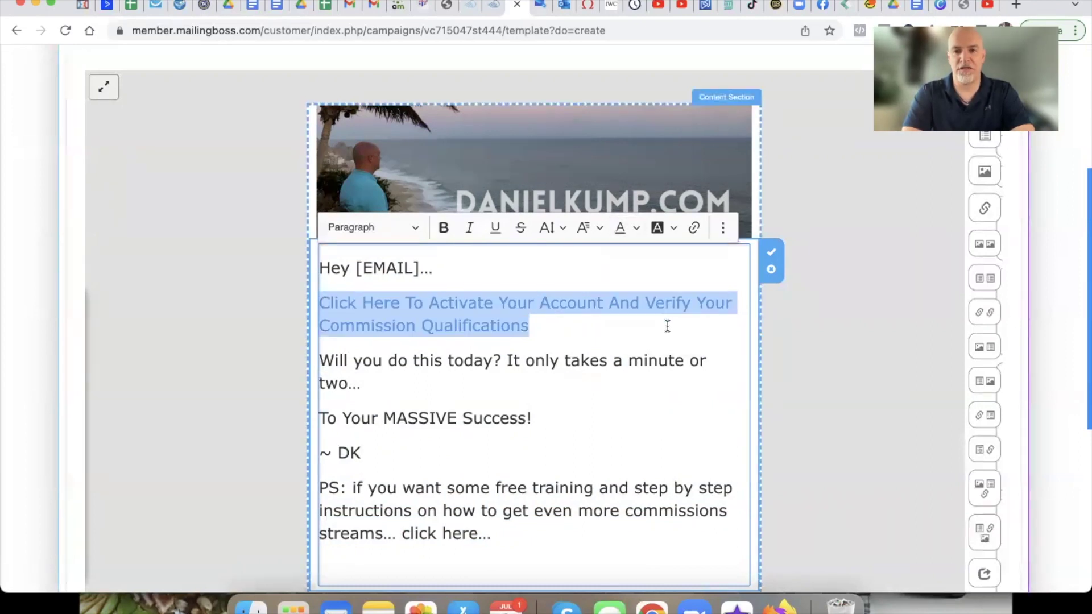
click(696, 228)
key(super+Tab)
key(super+Tab)
key(super+Tab)
key(super+Tab)
key(super+Tab)
key(super+Tab)
key(super+Tab)
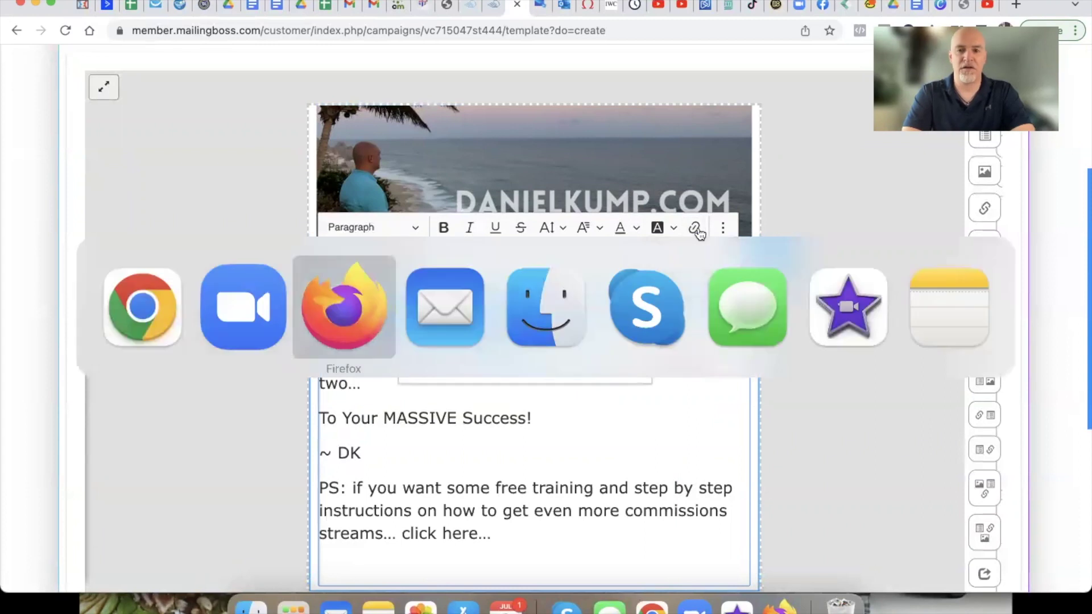
key(super+Tab)
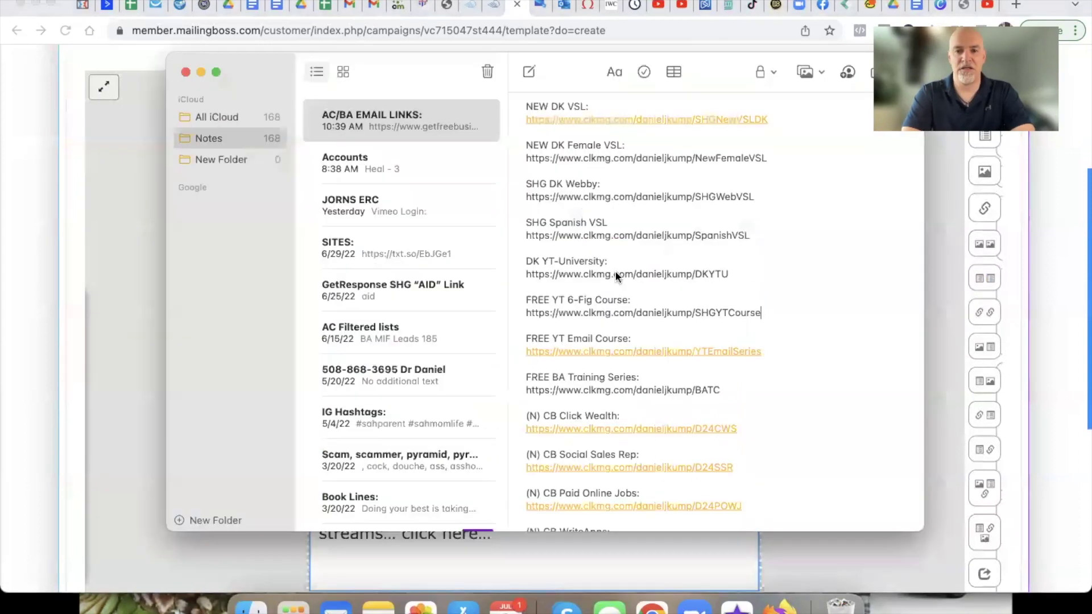
scroll(584, 338, up, 5)
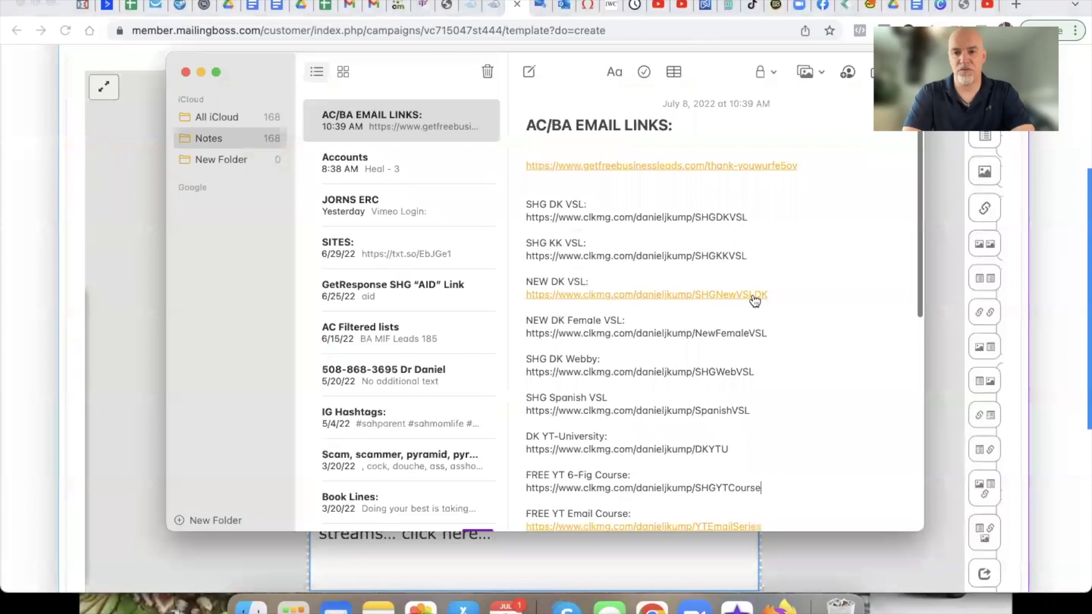
drag(768, 295, 527, 294)
key(super+c)
key(super+Tab)
key(super+v)
key(Return)
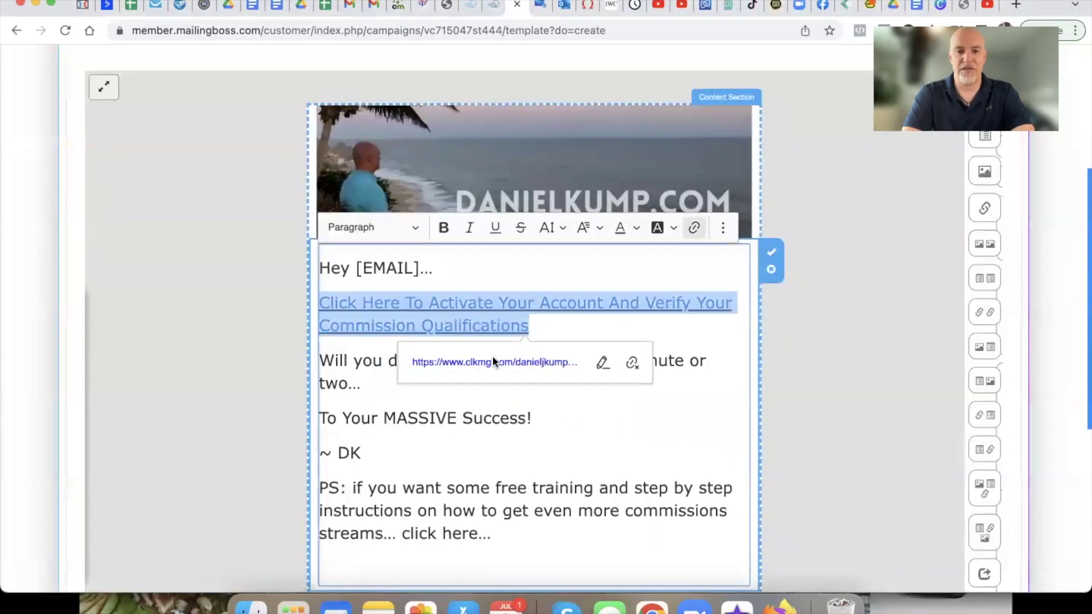
click(447, 493)
- Make the PS text light blue and link it to the YouTube course URL
drag(351, 488, 477, 534)
click(623, 228)
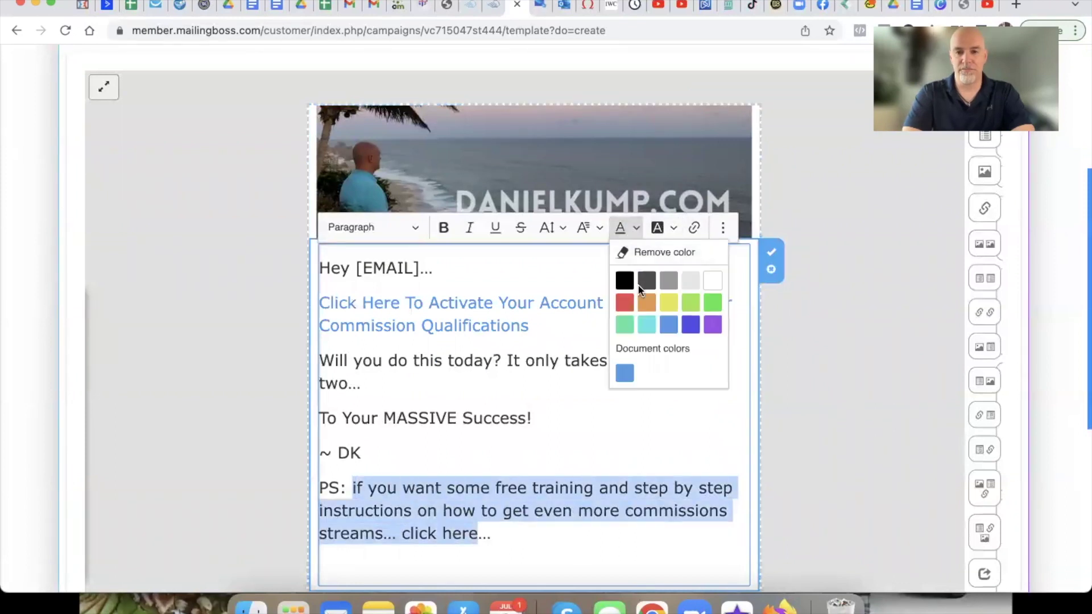
click(661, 321)
click(693, 228)
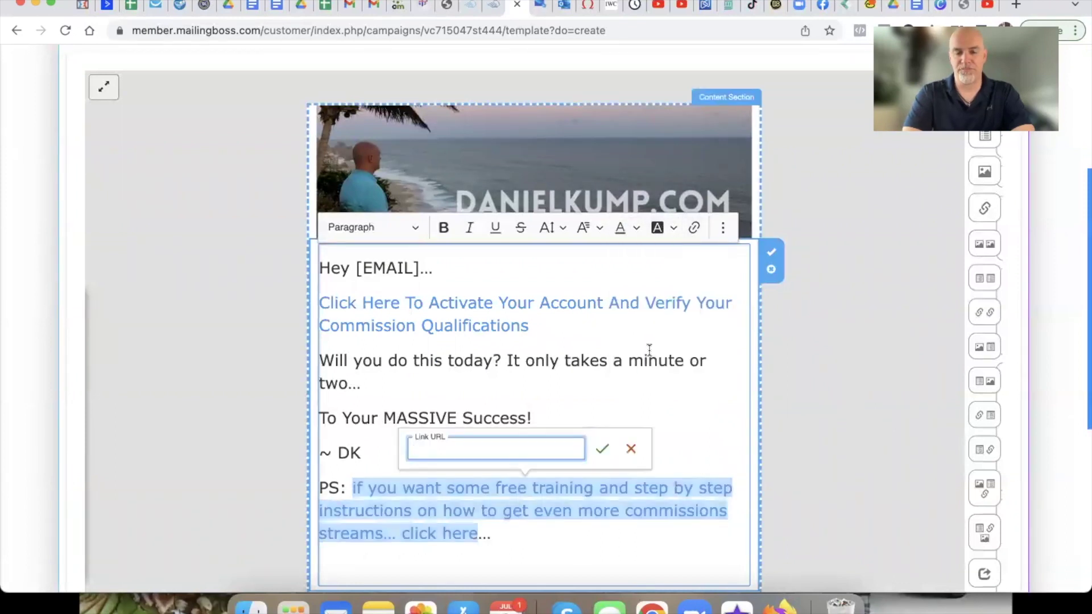
key(super+Tab)
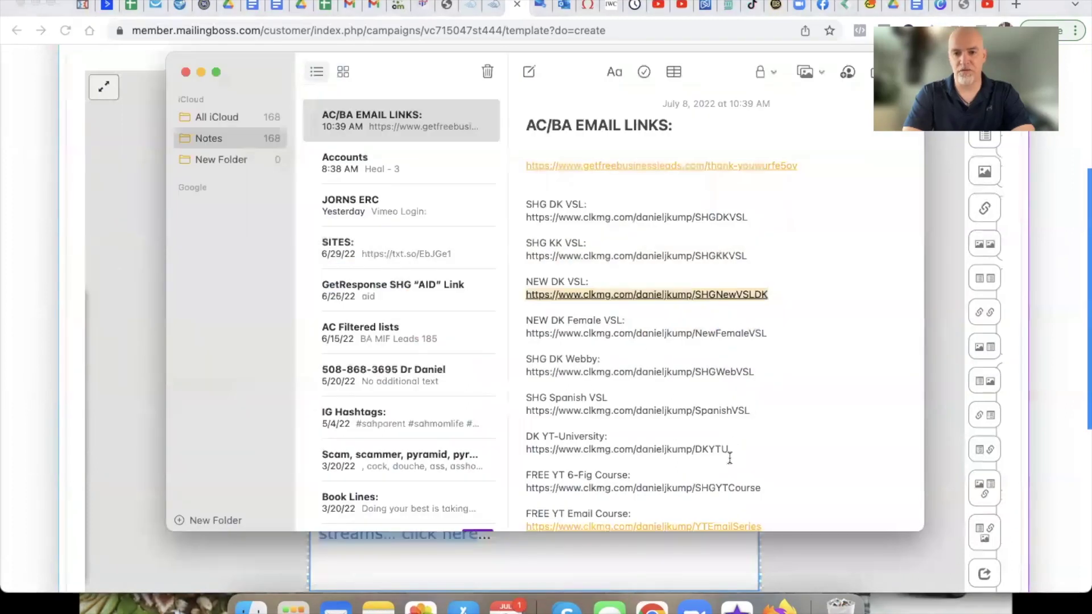
drag(763, 488, 525, 491)
key(super+c)
key(super+Tab)
key(super+v)
key(Return)
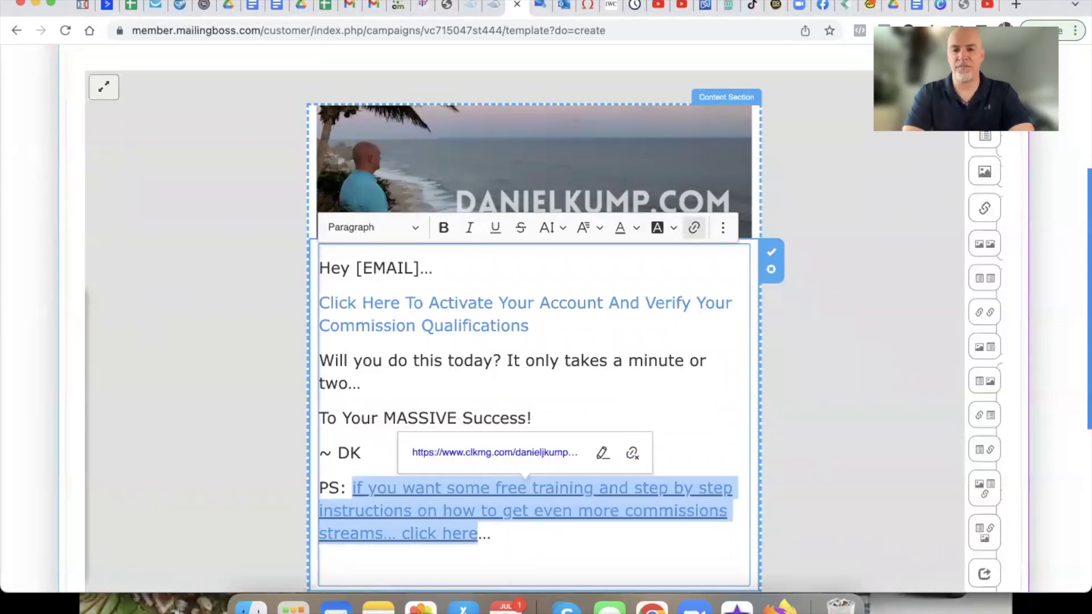
click(812, 442)
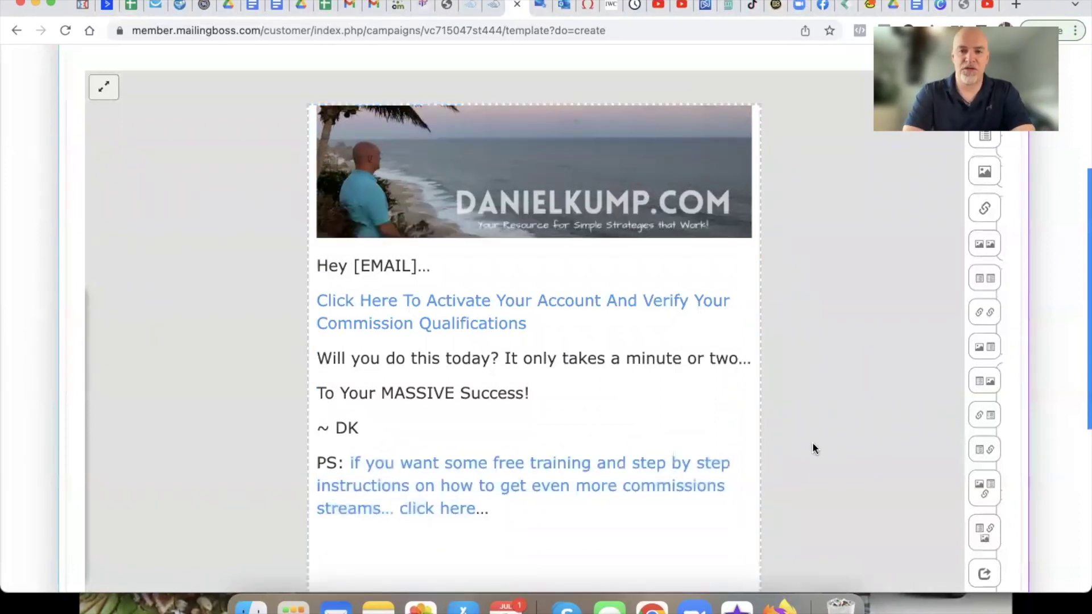
scroll(812, 442, down, 1)
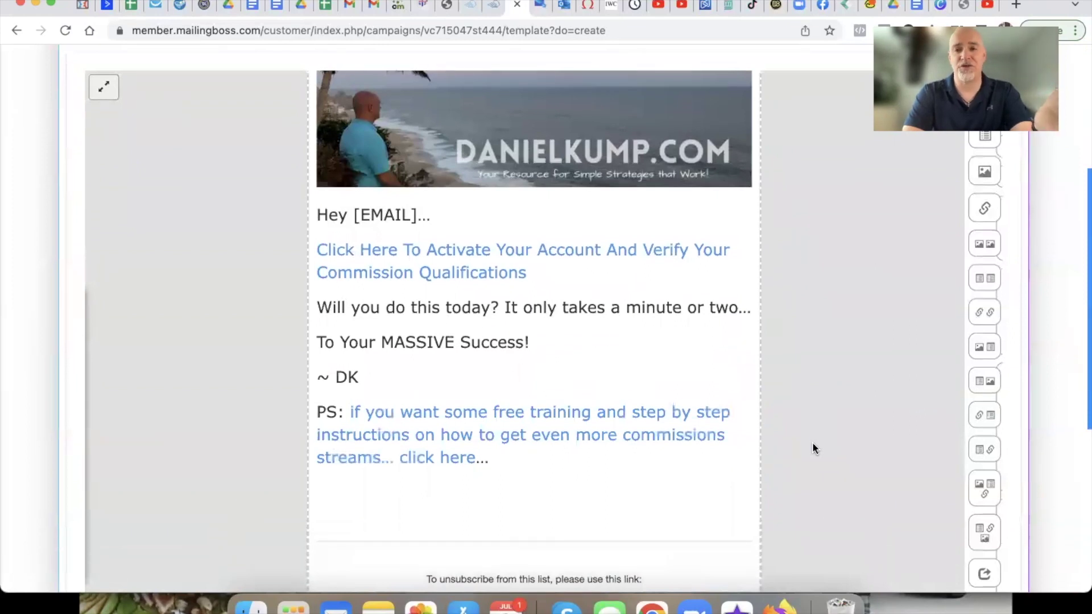
scroll(812, 442, down, 1)
scroll(812, 447, down, 10)
- Save the email template and shorten the From Name to the sender's first name
click(919, 525)
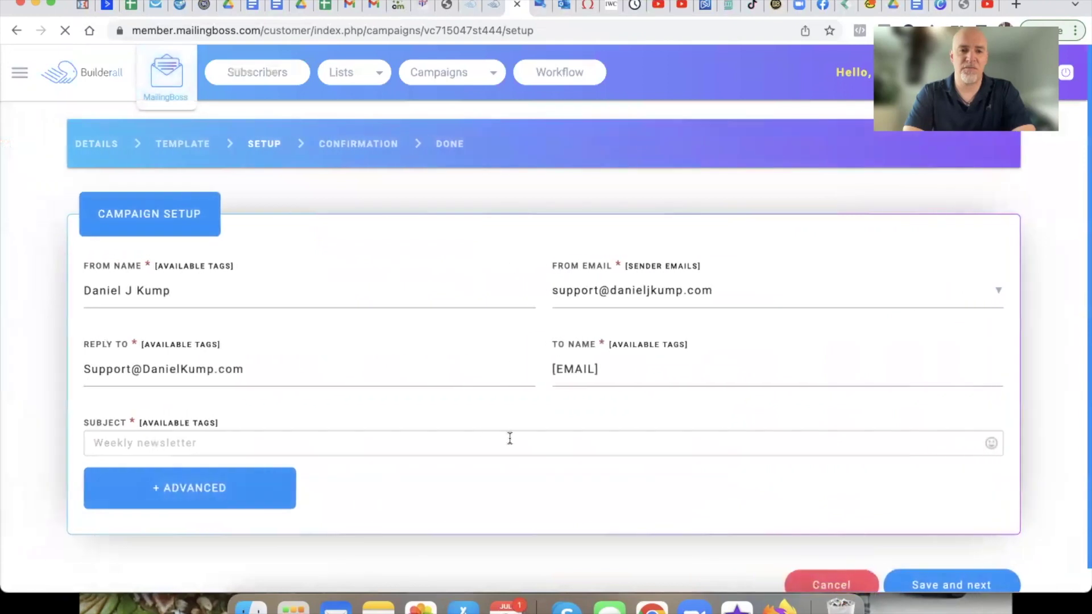
click(179, 297)
key(BackSpace)
key(BackSpace)
key(BackSpace)
key(BackSpace)
key(BackSpace)
key(BackSpace)
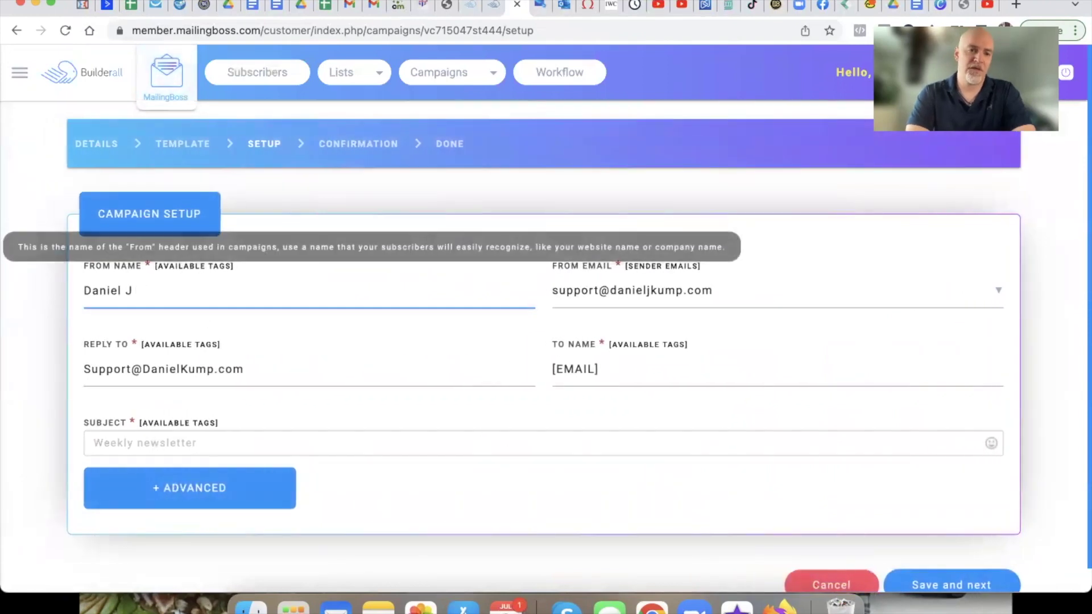
- Enter the subject line '(1) Personal Message for [EMAIL]'
click(123, 443)
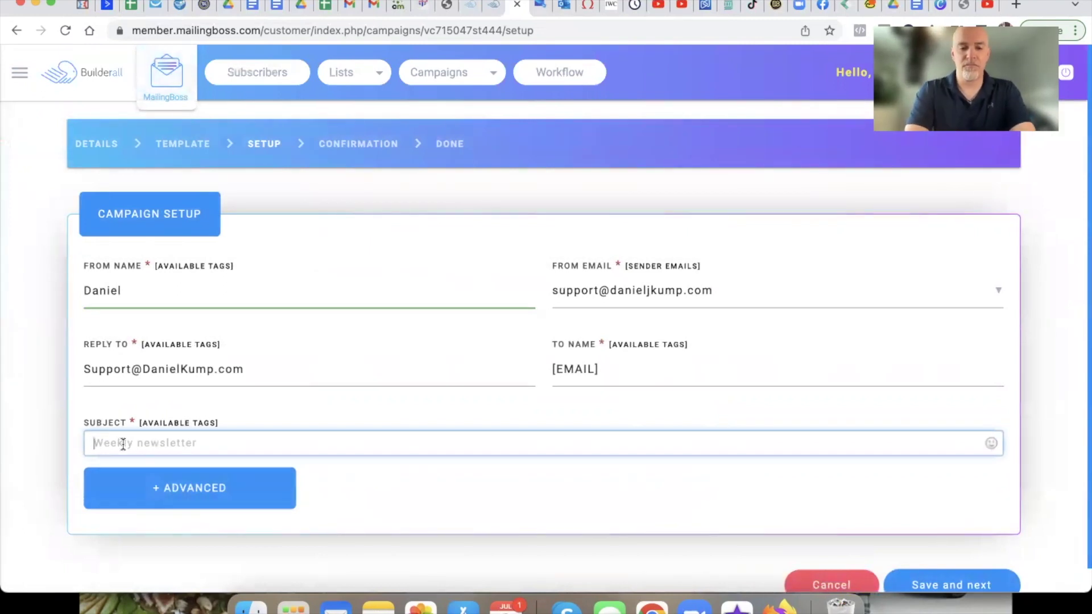
text((10)
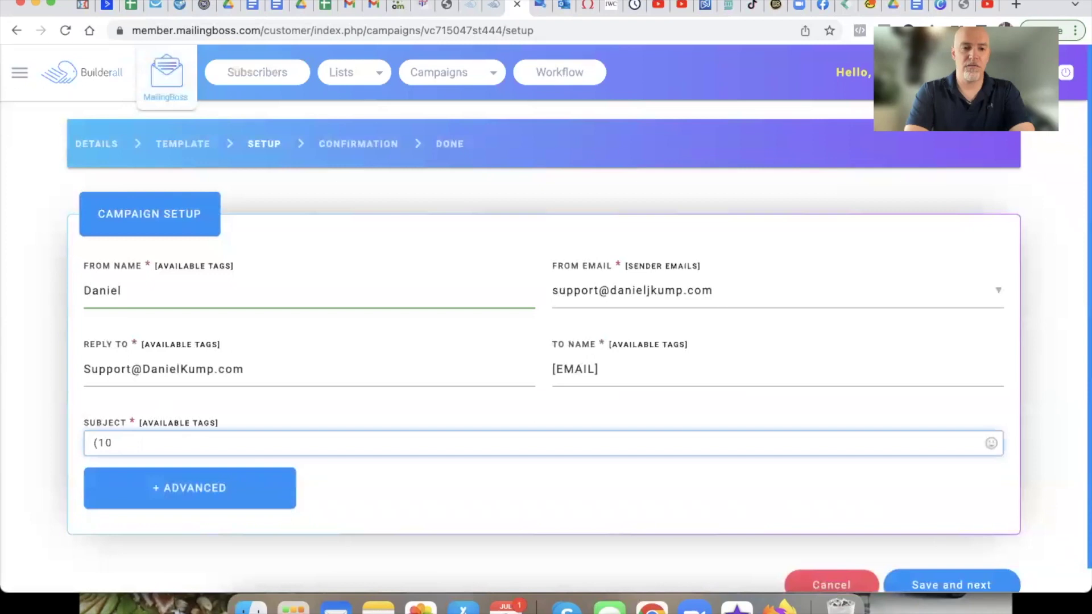
key(BackSpace)
text() Pe)
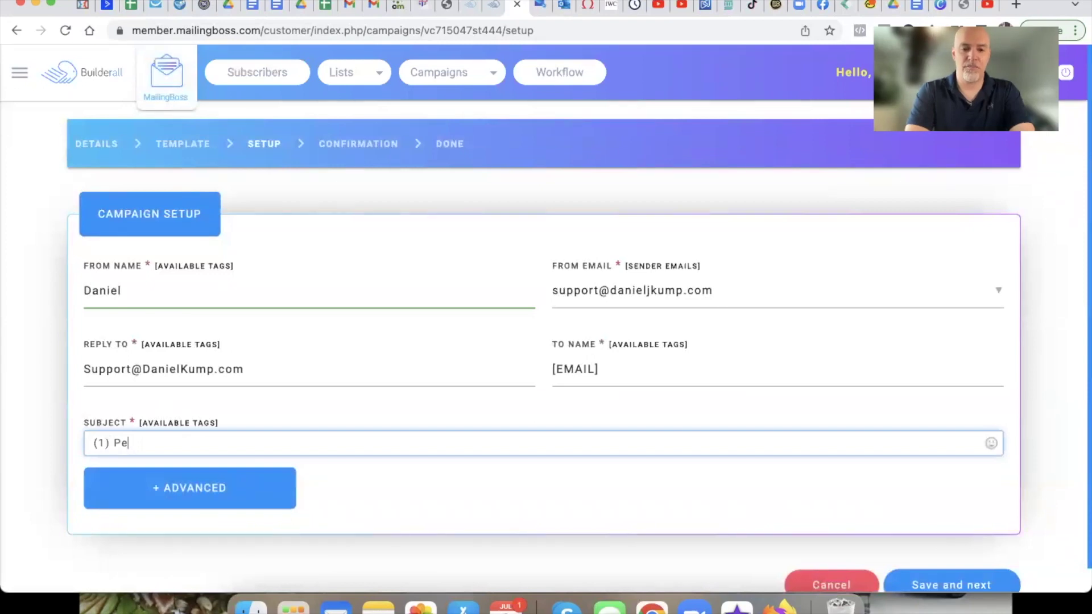
text(rtsonal Message for [E)
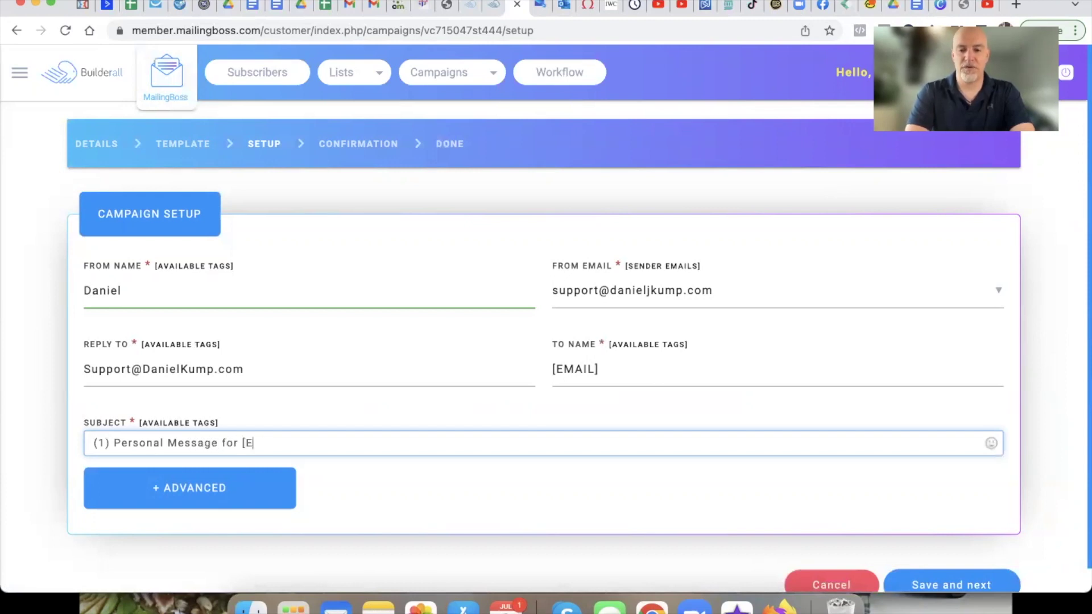
text(MAIL])
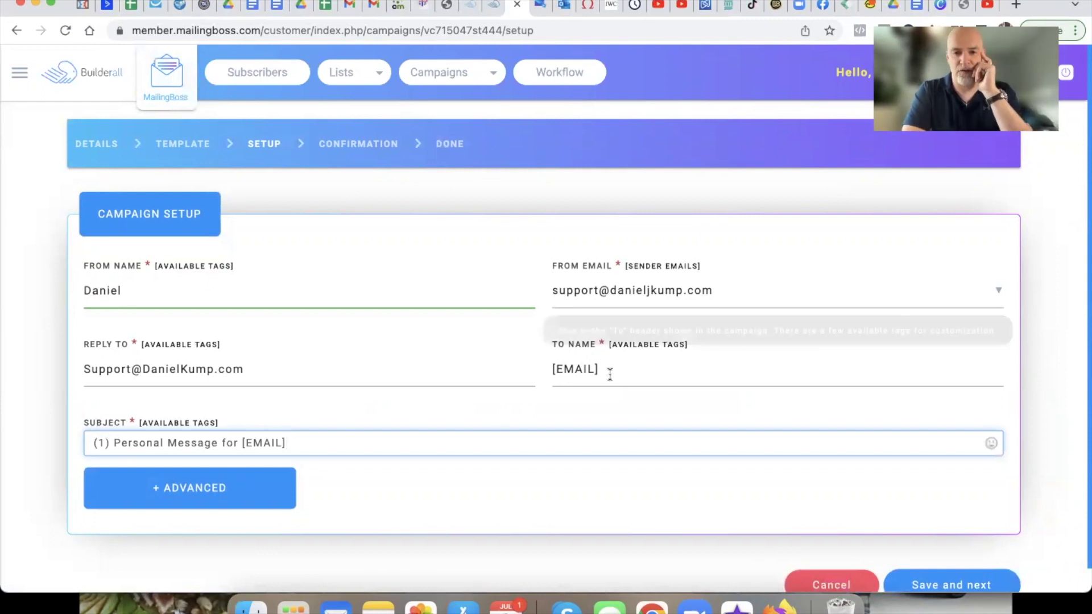
drag(609, 371, 537, 373)
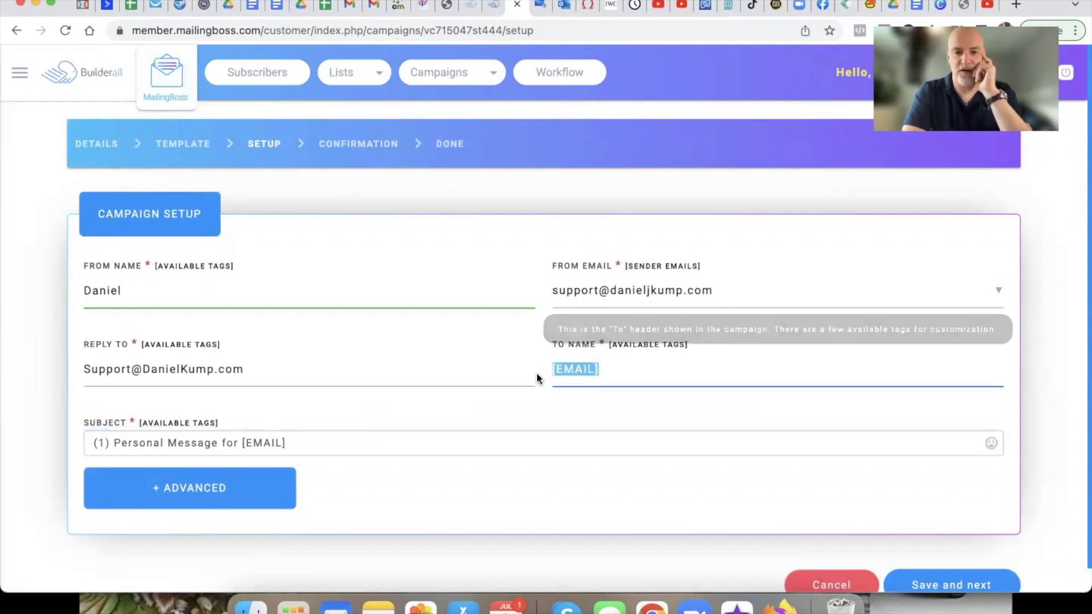
click(413, 447)
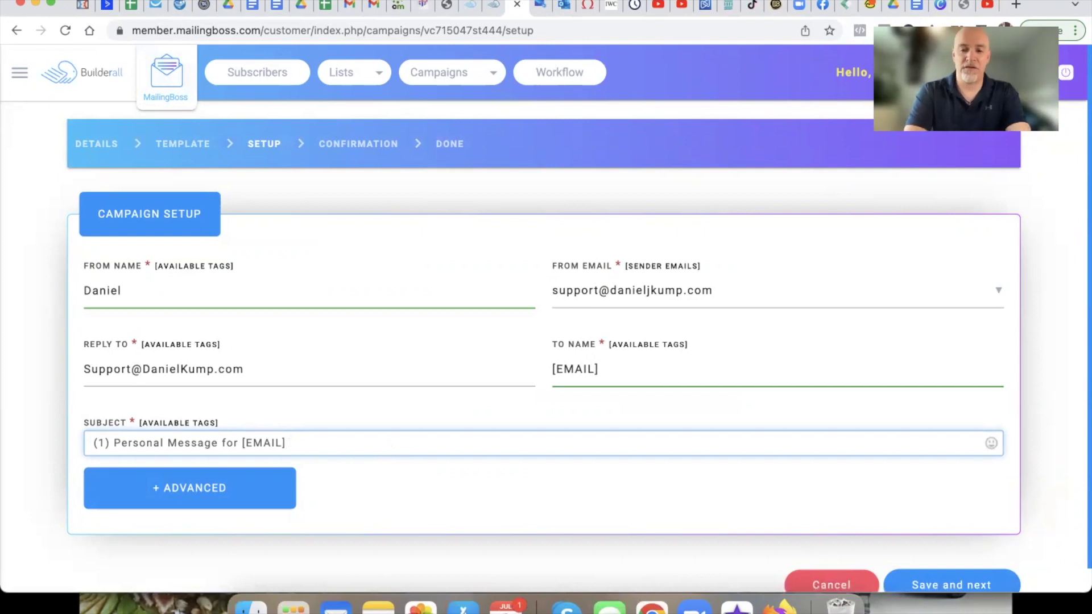
text([)
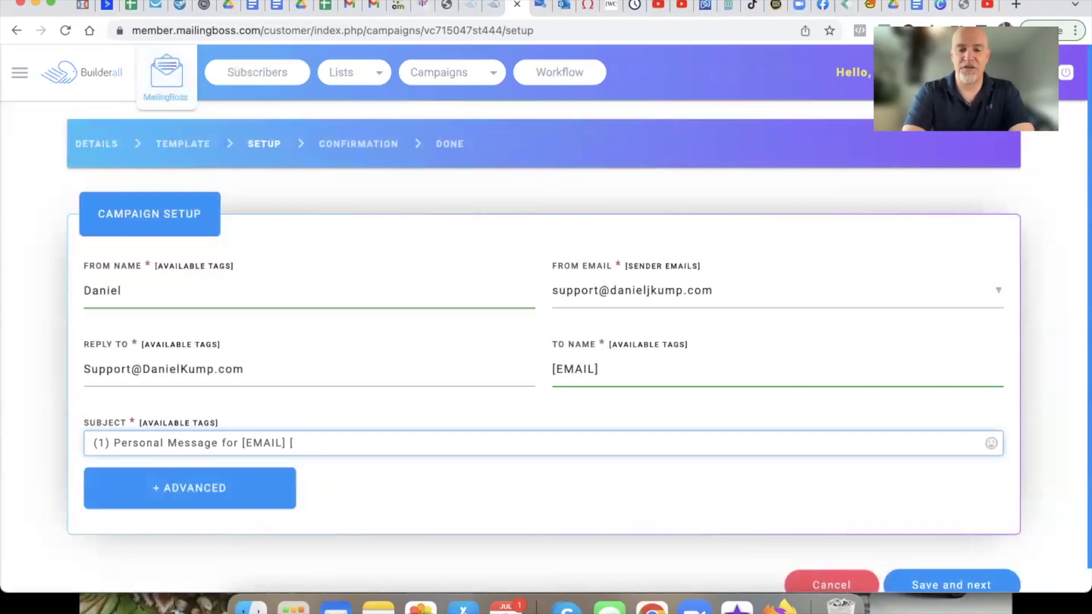
text(FNAME])
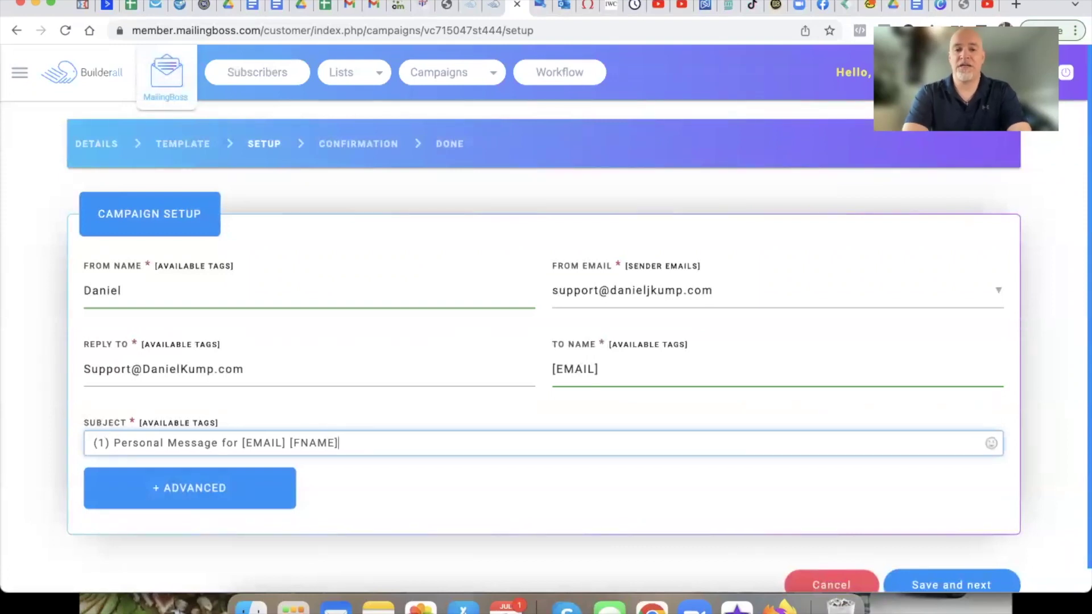
key(BackSpace)
key(BackSpace)
key(BackSpace)
key(BackSpace)
key(BackSpace)
key(BackSpace)
key(BackSpace)
key(BackSpace)
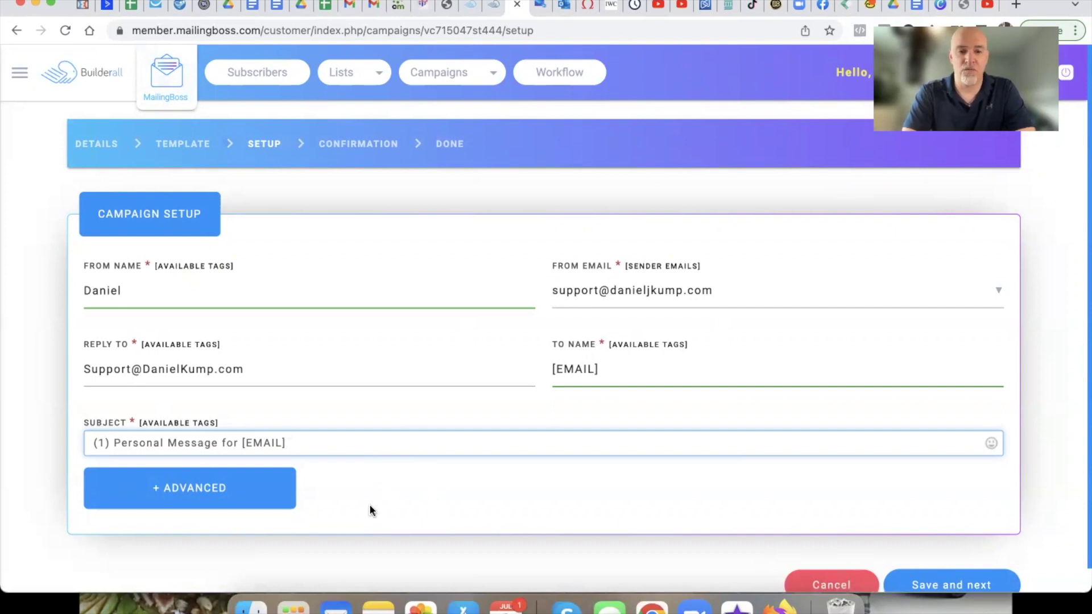
- On the Confirmation step, set Send at to 7/9/2022, 12:00 PM
click(937, 585)
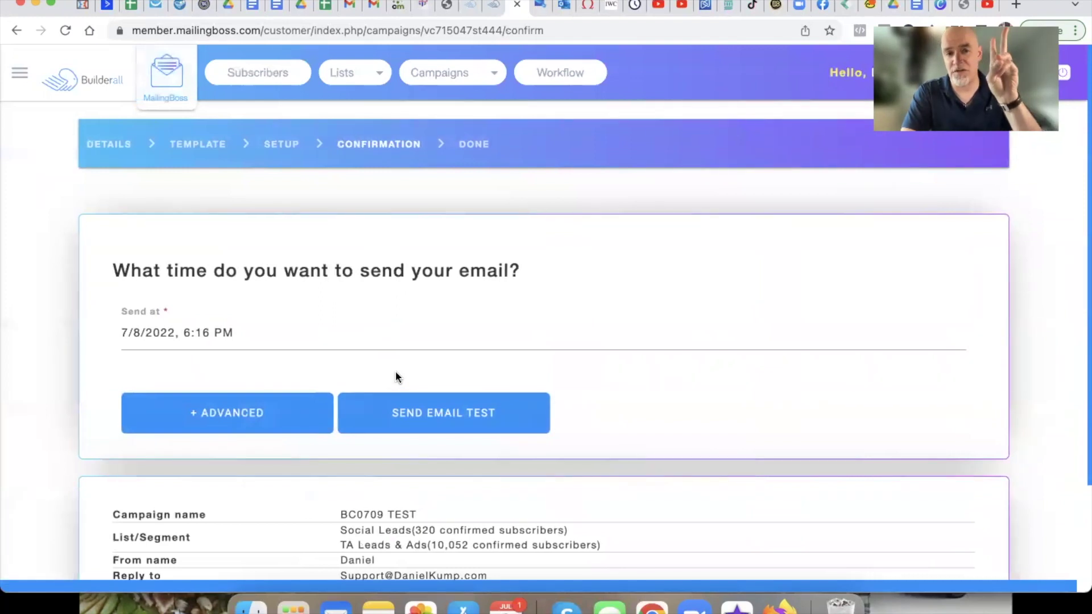
click(246, 340)
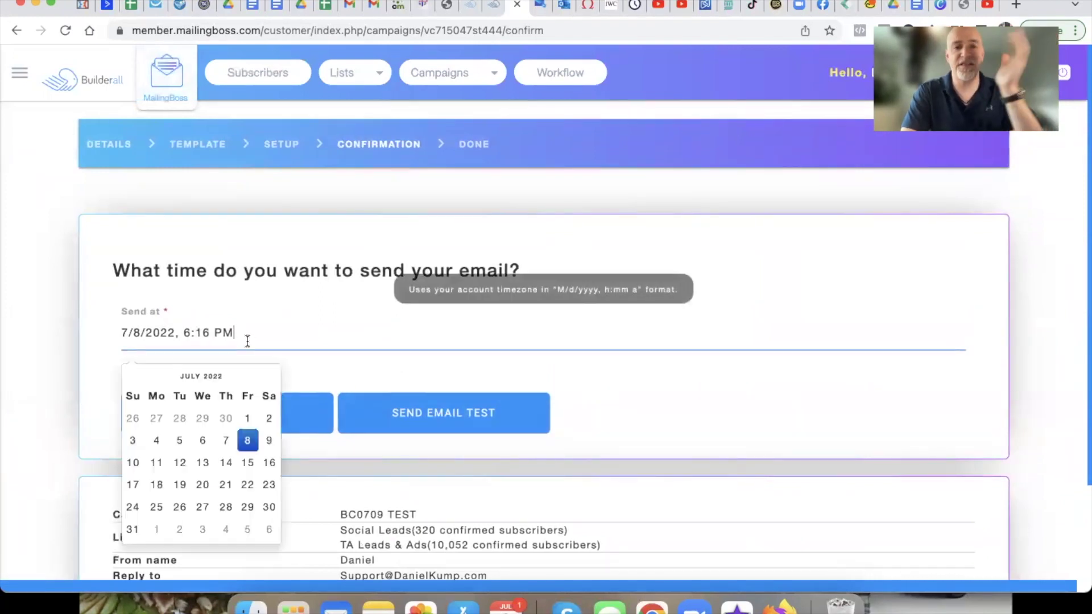
click(268, 441)
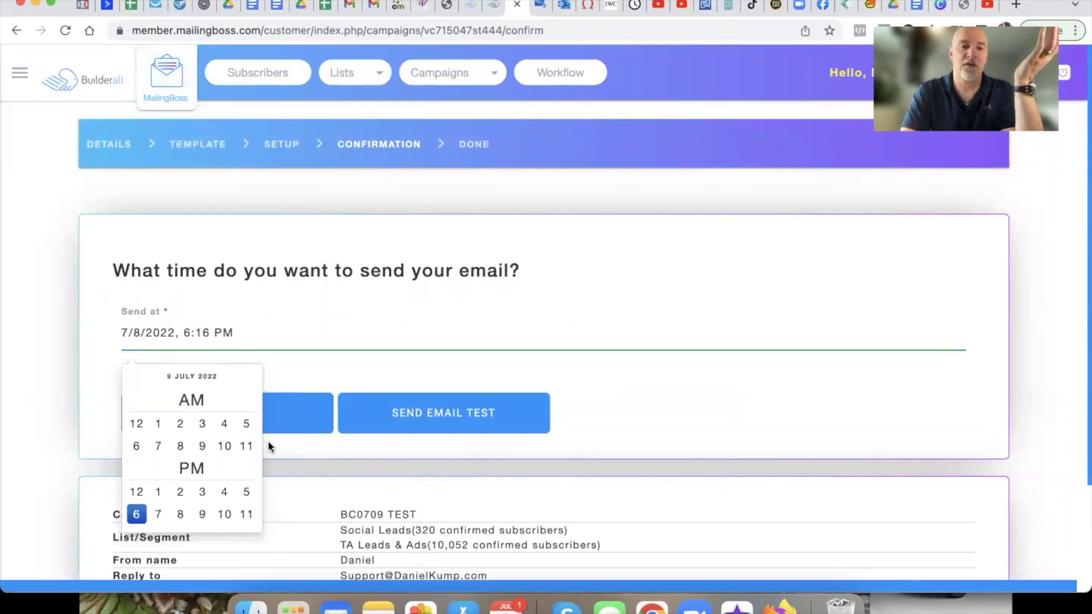
click(139, 493)
click(142, 425)
click(369, 366)
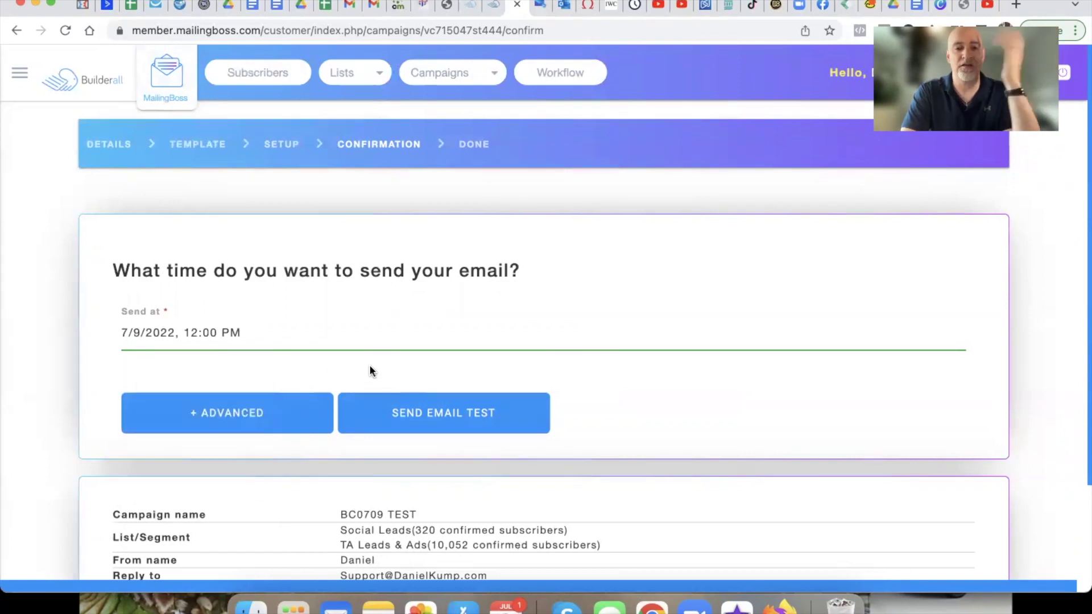
- Save the scheduled campaign from the bottom of the Confirmation page
scroll(456, 360, down, 3)
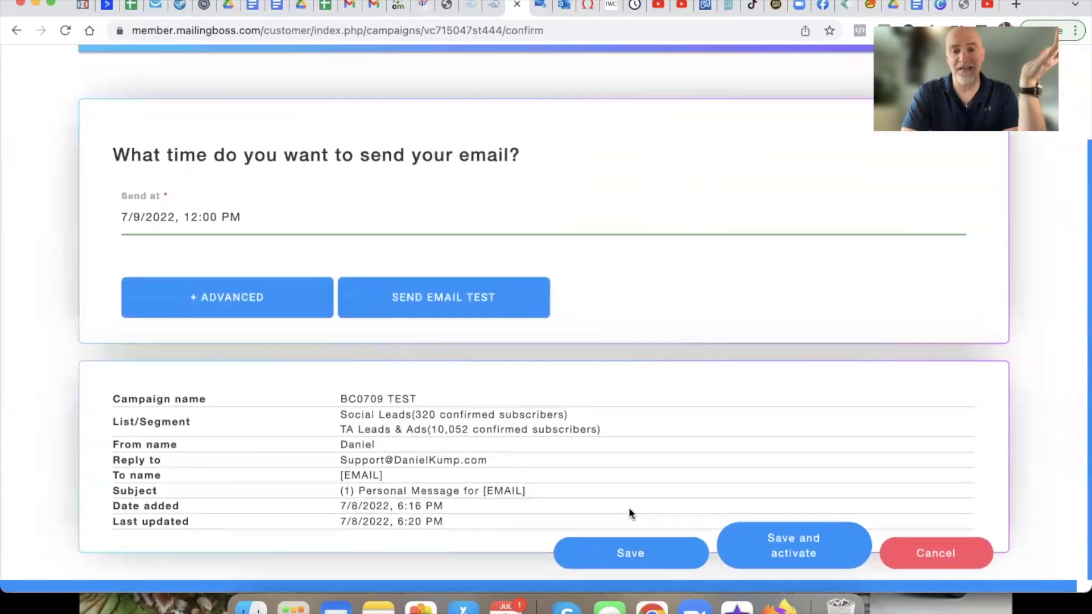
click(634, 553)
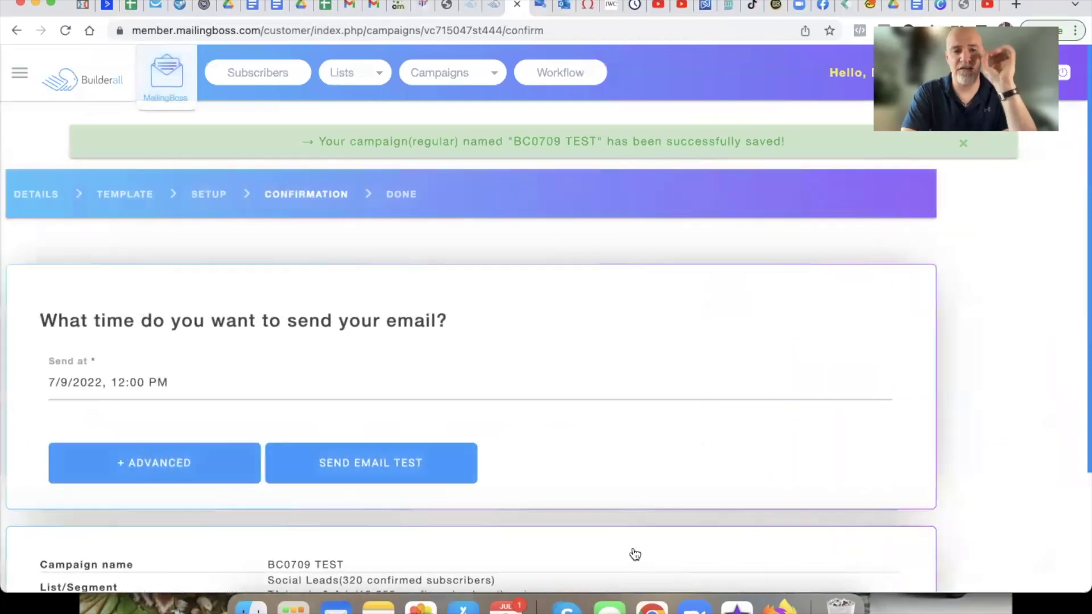
scroll(619, 414, down, 3)
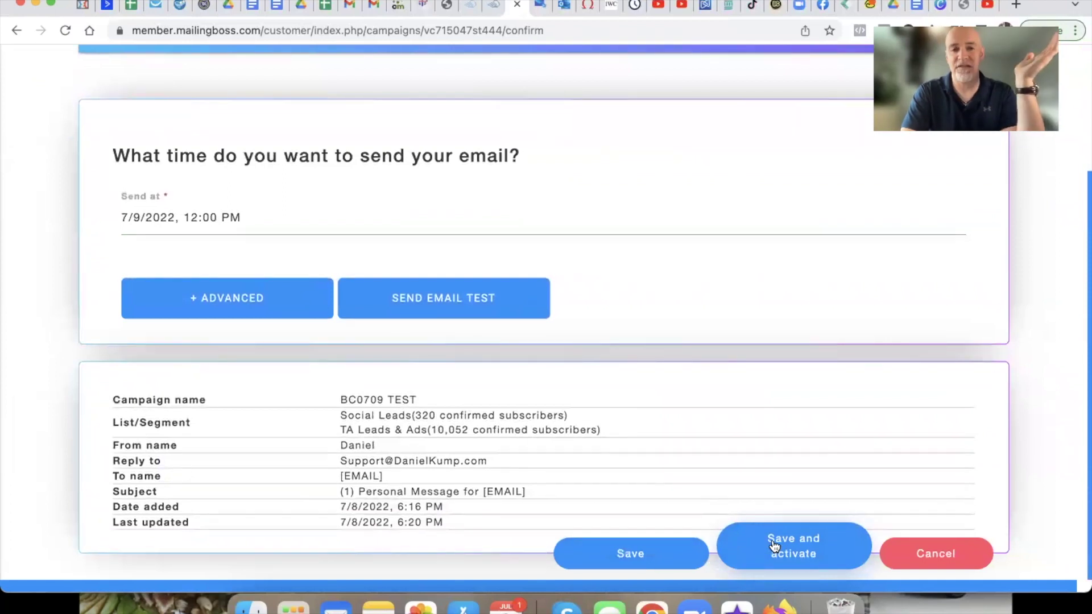
click(774, 546)
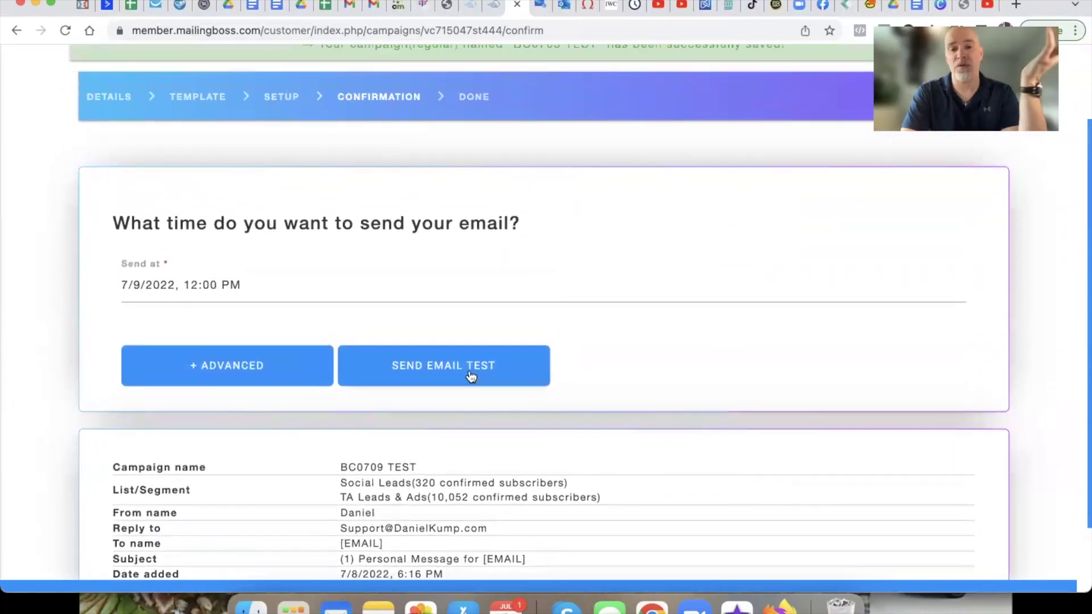
- Send a test email of BC0709 TEST to the suggested recipient address
click(470, 375)
click(365, 287)
click(364, 330)
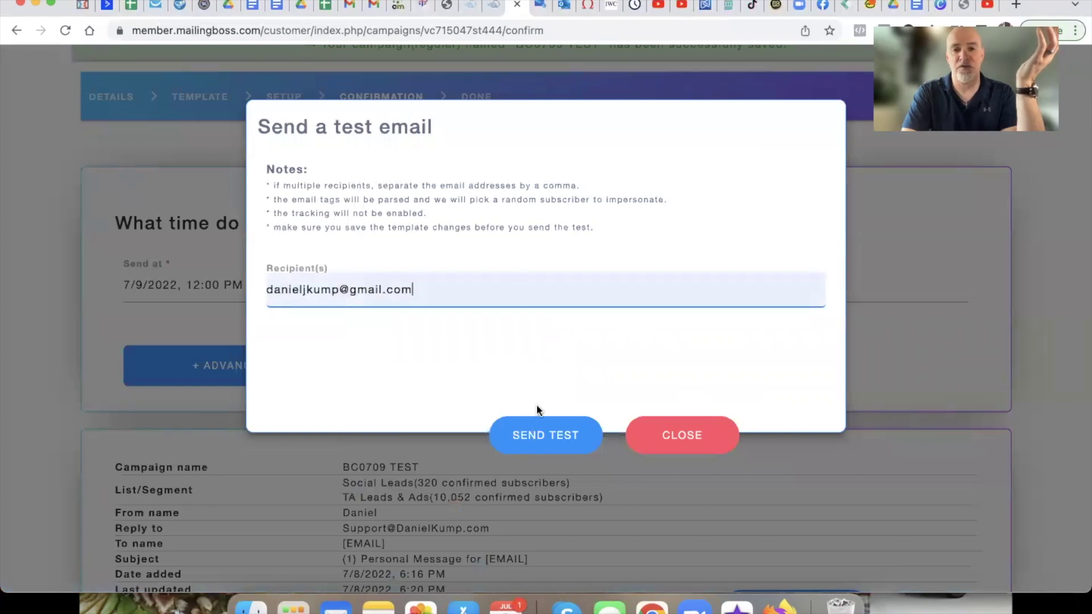
click(546, 439)
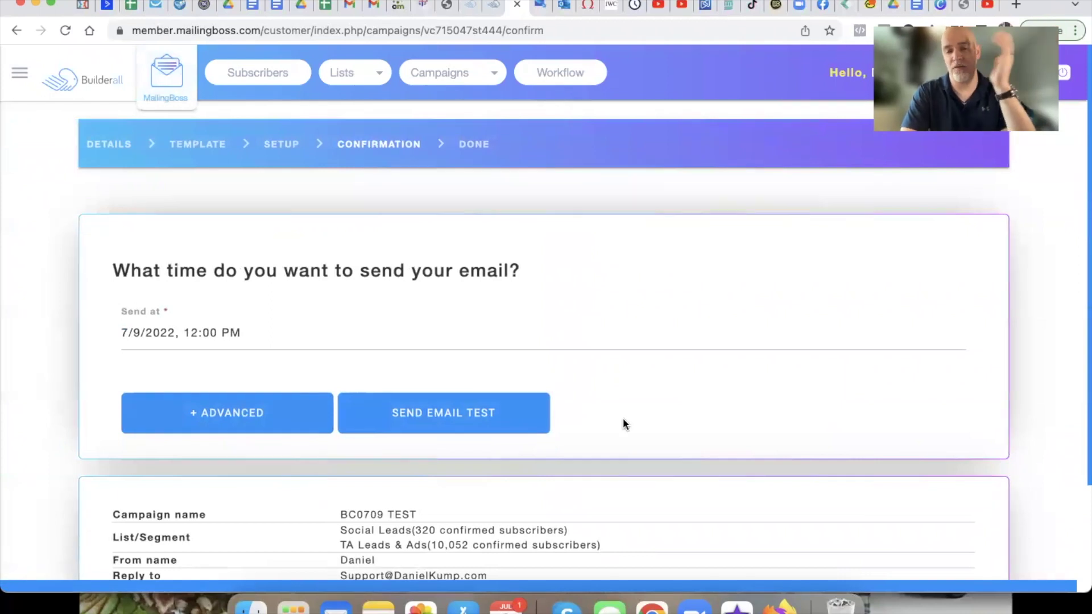
scroll(623, 418, down, 3)
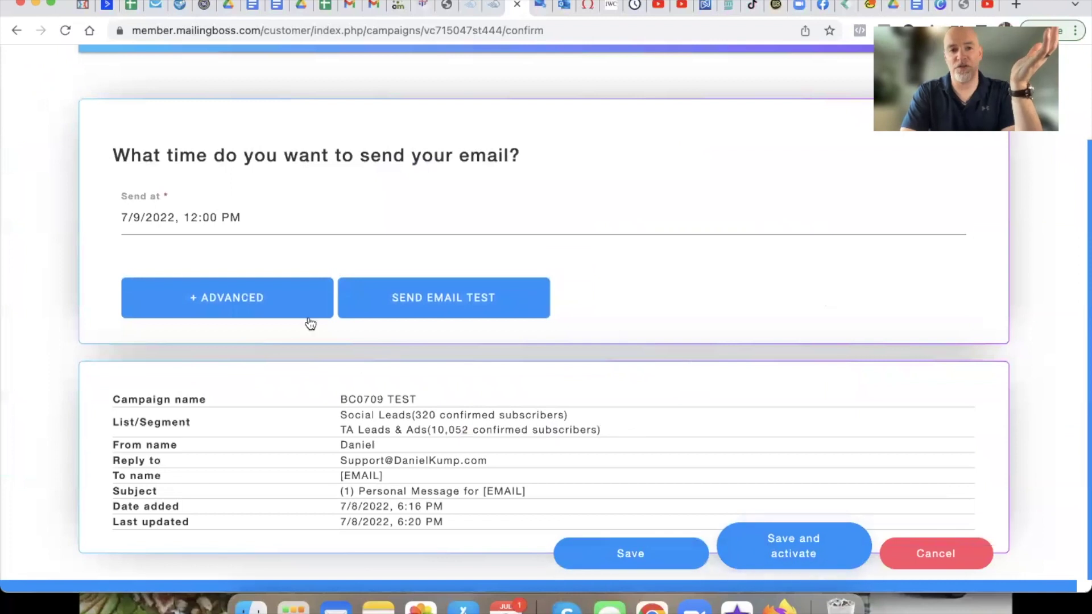
- Save and activate BC0709 TEST, then highlight its name and details in the campaign list
click(789, 549)
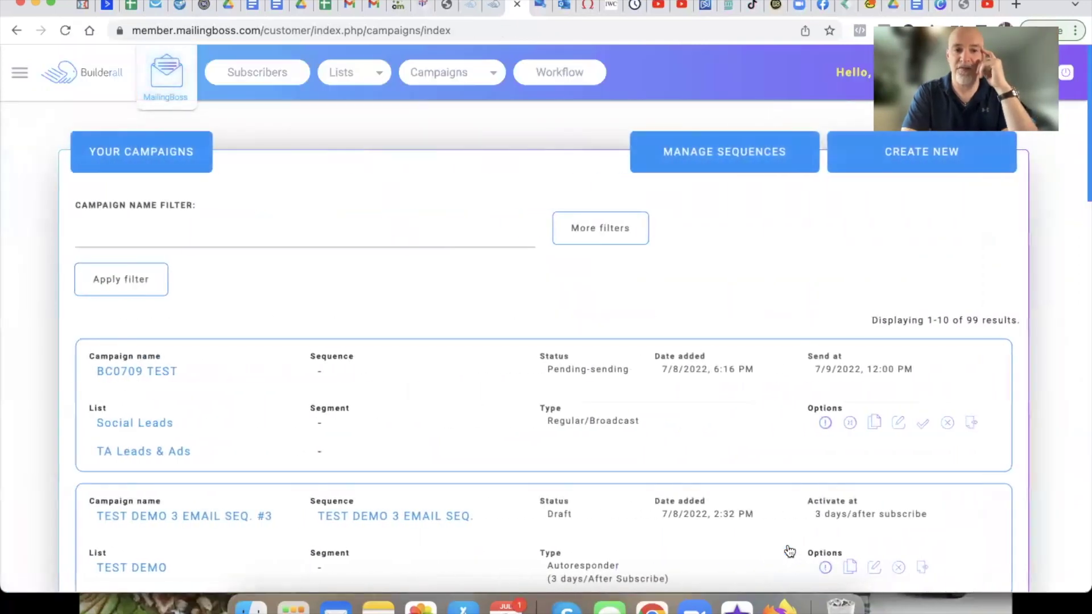
scroll(790, 550, down, 1)
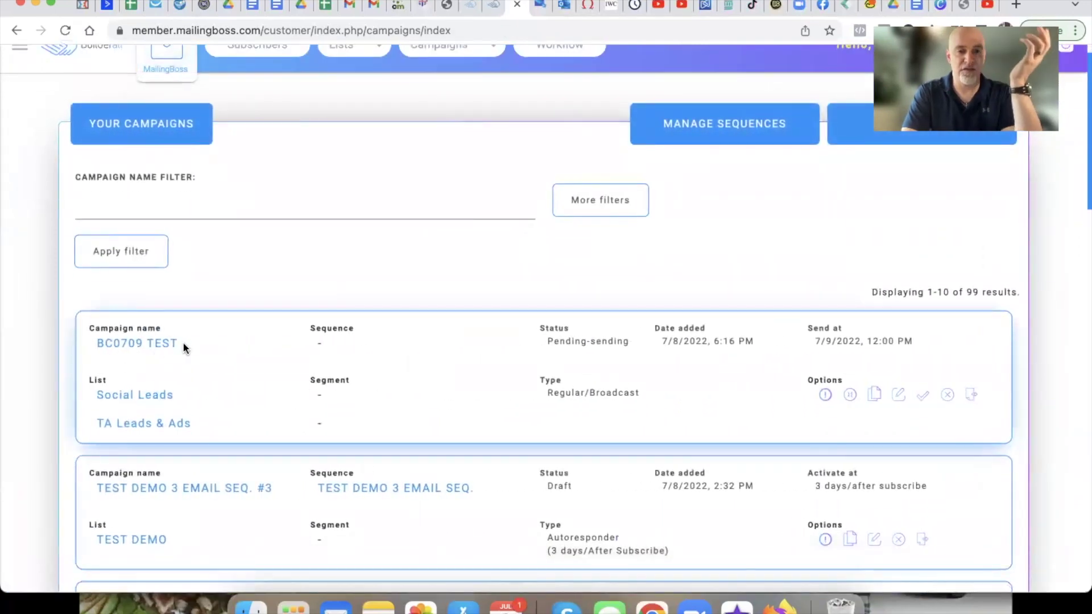
drag(183, 342, 74, 341)
click(94, 391)
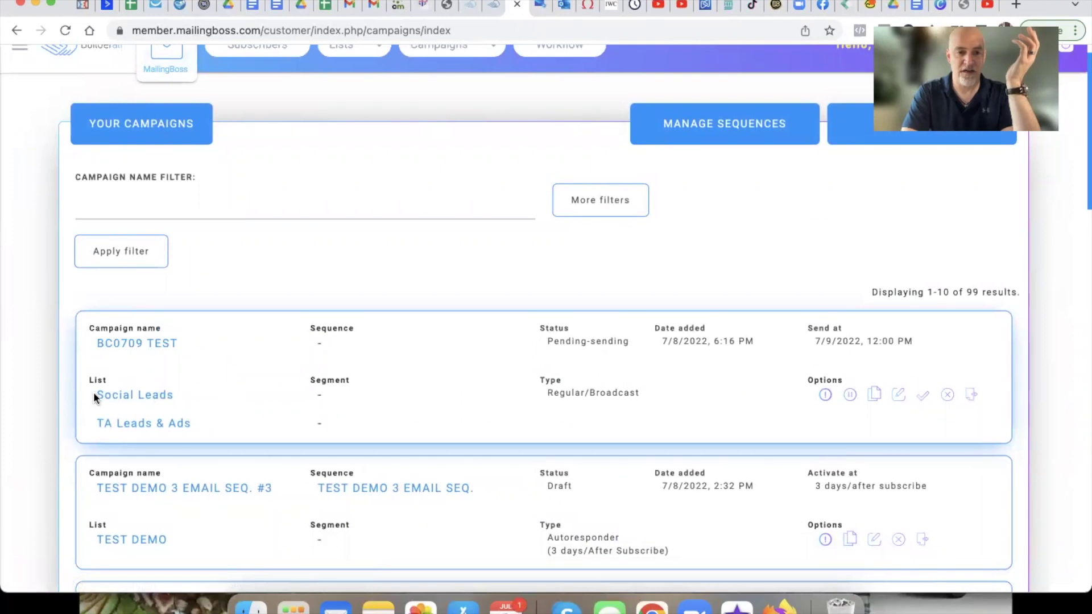
drag(80, 390, 220, 436)
click(217, 436)
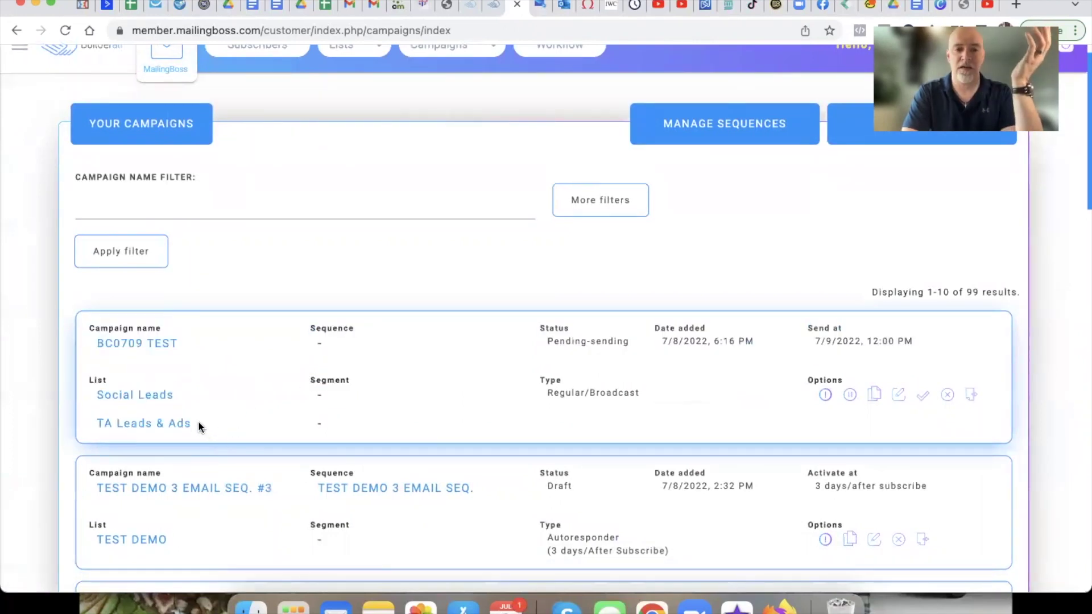
- Highlight the TA Leads & Ads list, Pending-sending status and 7/9/2022 12:00 PM send time
drag(197, 424, 94, 400)
click(223, 424)
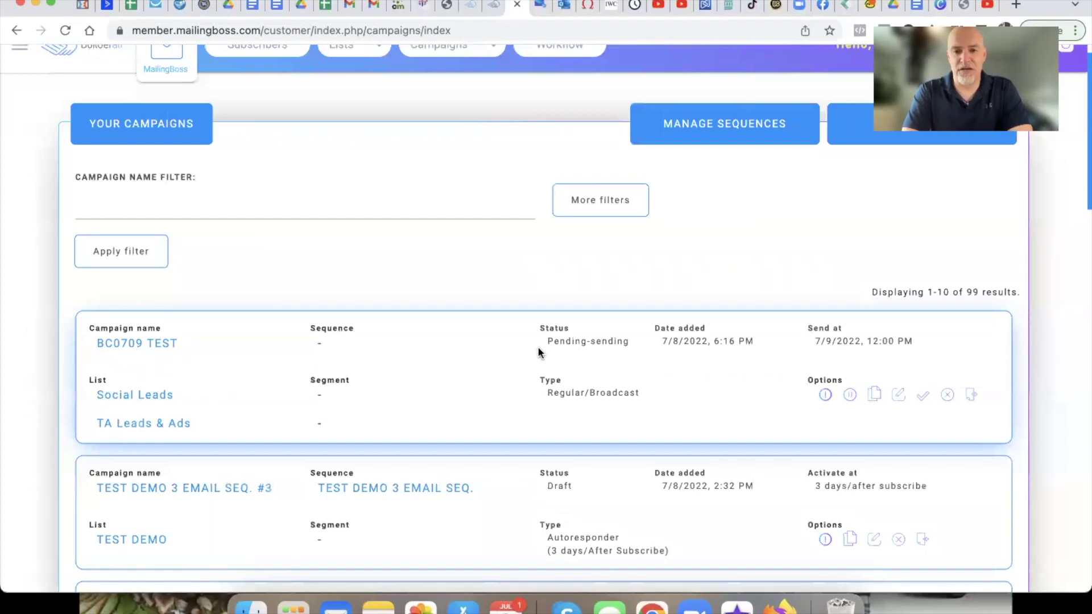
drag(537, 337, 634, 344)
click(787, 336)
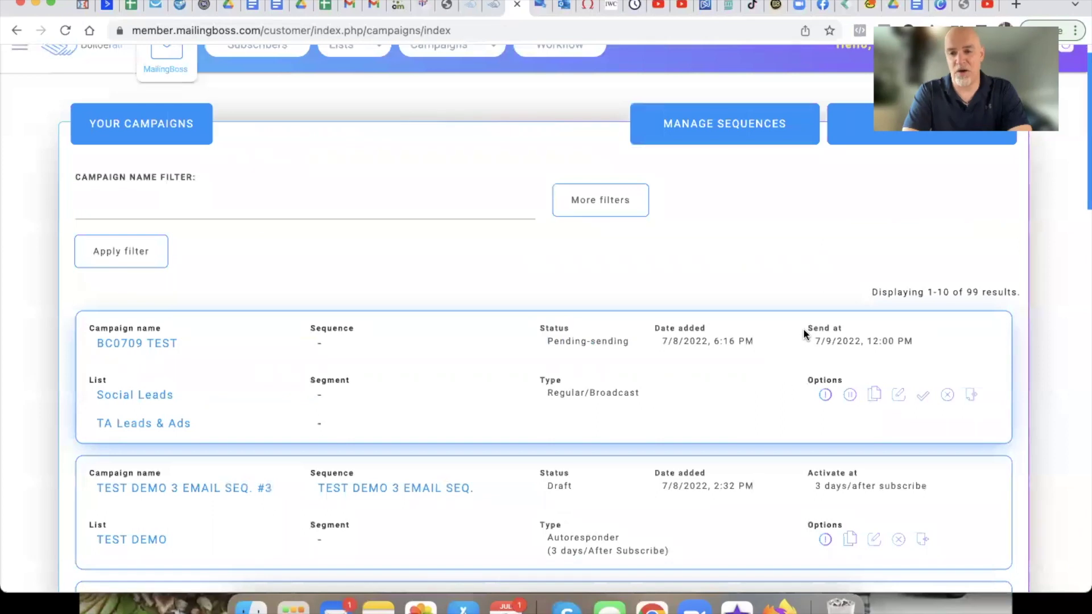
drag(815, 330, 921, 346)
click(787, 335)
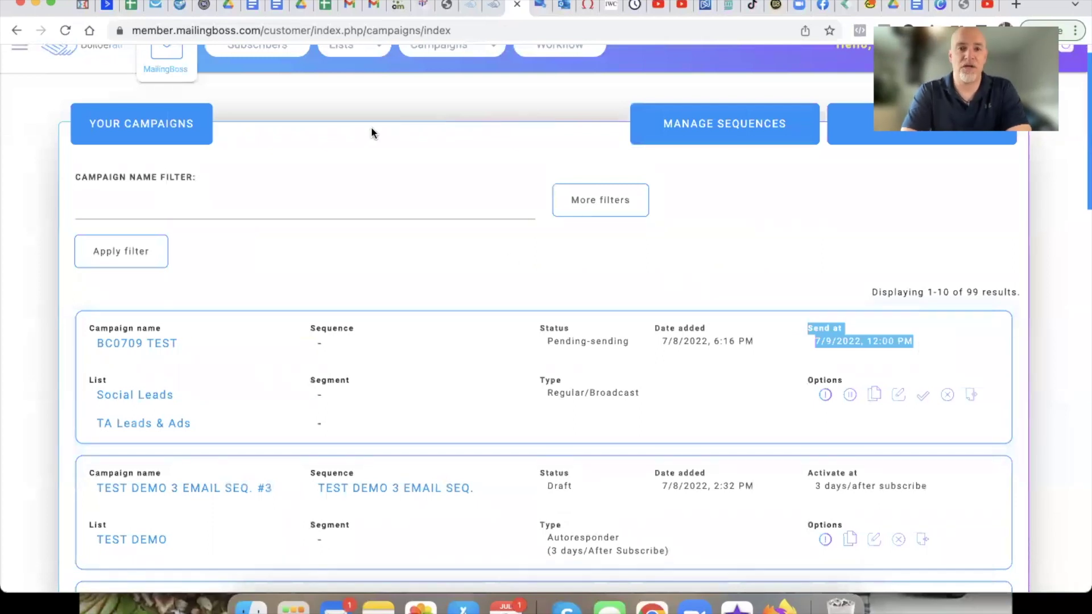
- Return to the BuilderAll Getting Started Guide and highlight only 'List Segmenting'
click(252, 7)
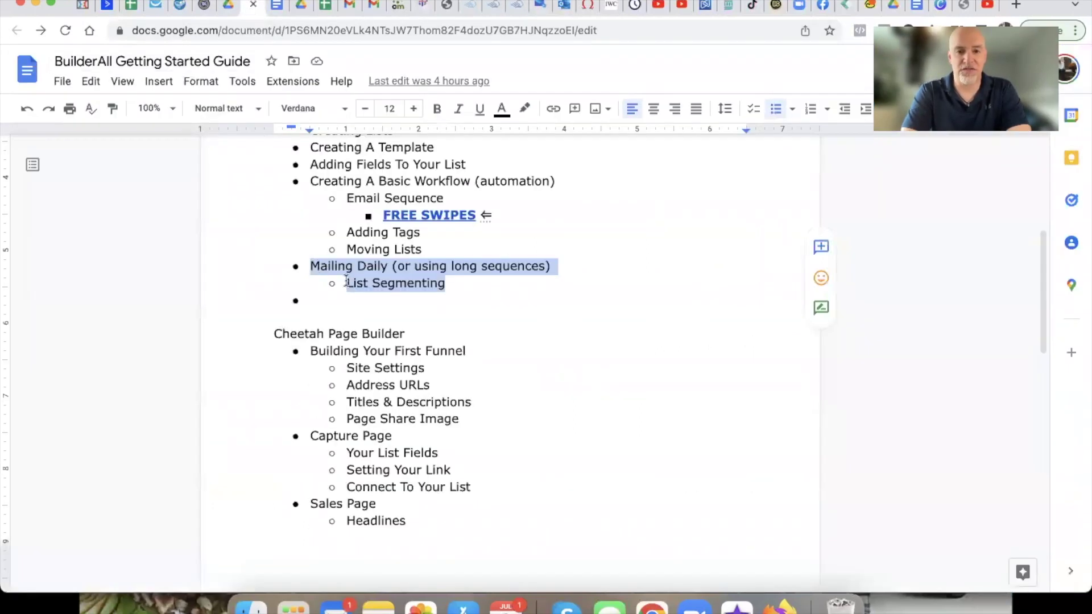
click(445, 285)
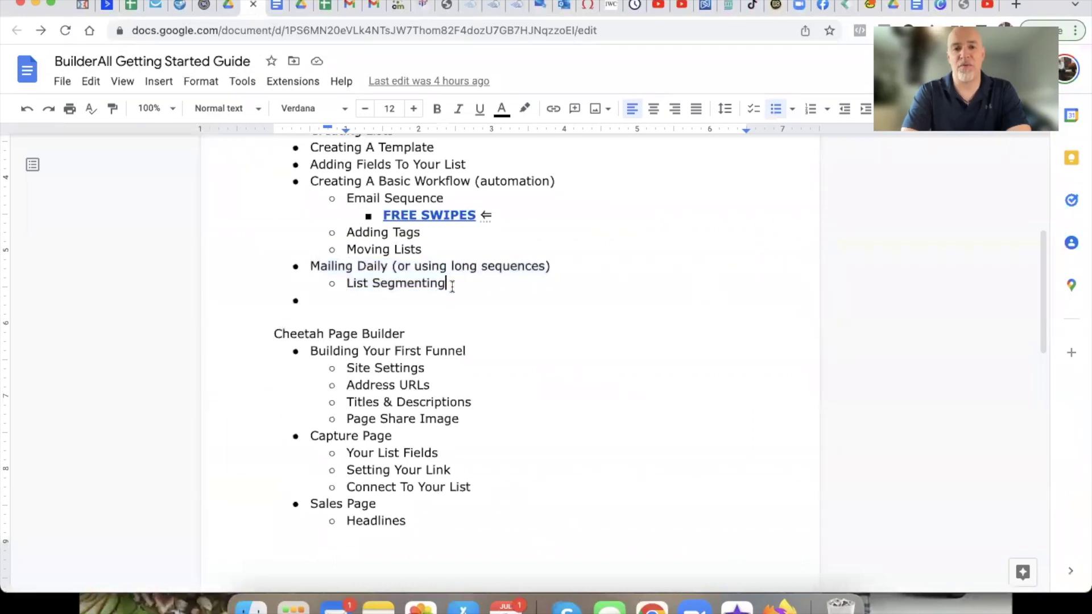
drag(444, 284, 348, 285)
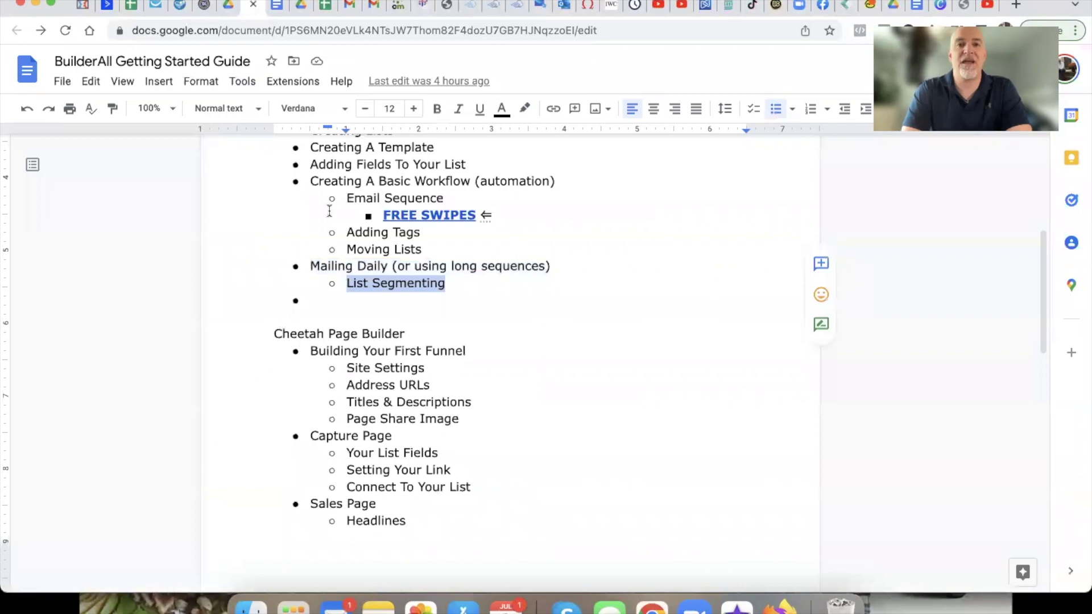
- Switch to the Virtual Office | BUILDERALL tab and drag across the dashboard, reaching the empty support chat page
click(487, 10)
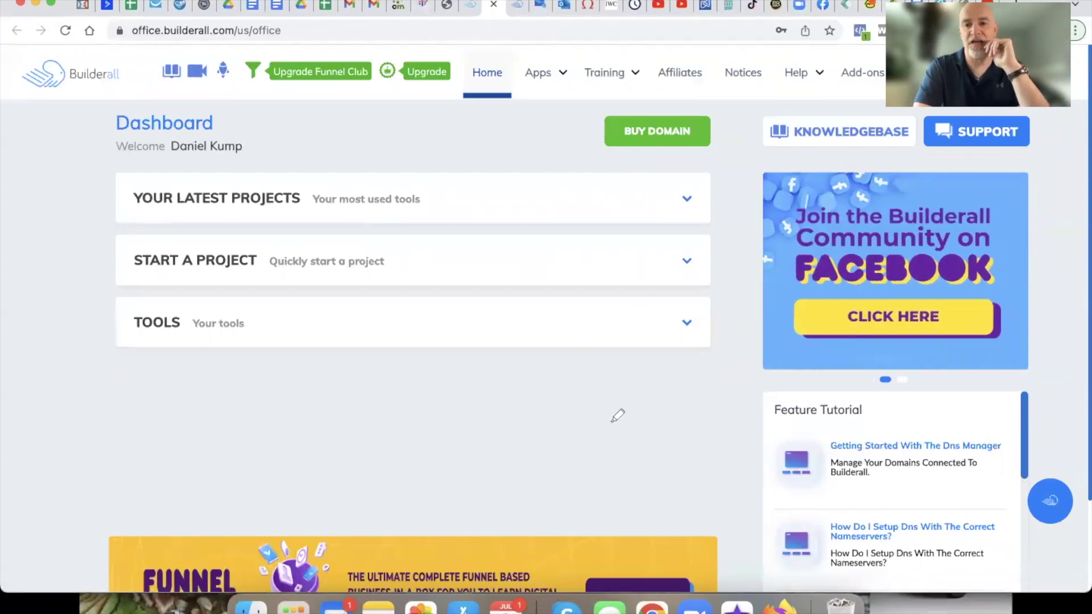
mouse_move(611, 424)
mouse_down()
mouse_move(756, 279)
mouse_move(960, 158)
mouse_move(979, 165)
mouse_up()
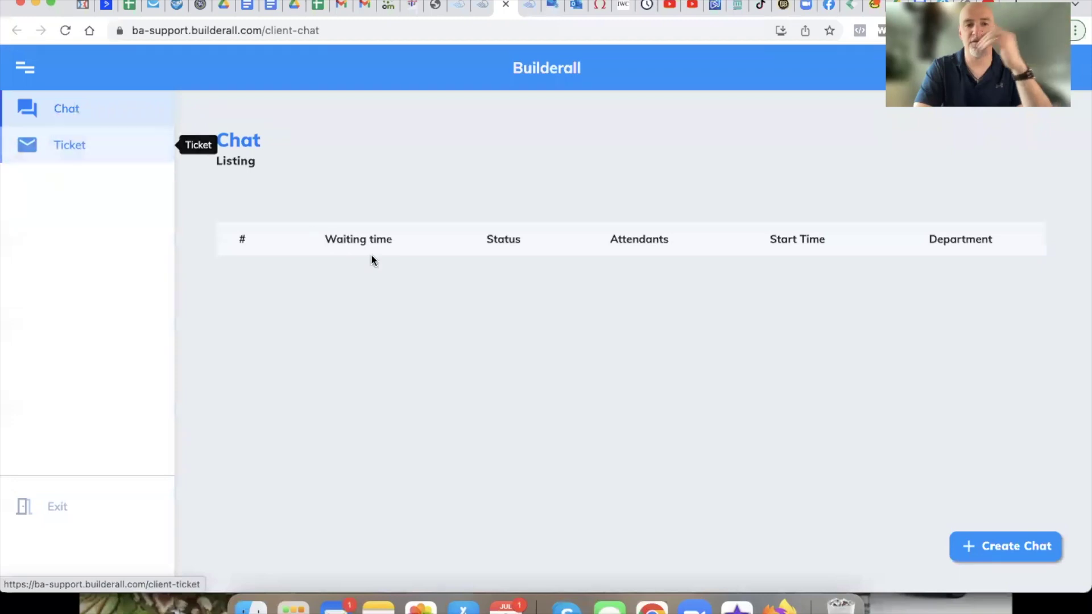
click(992, 551)
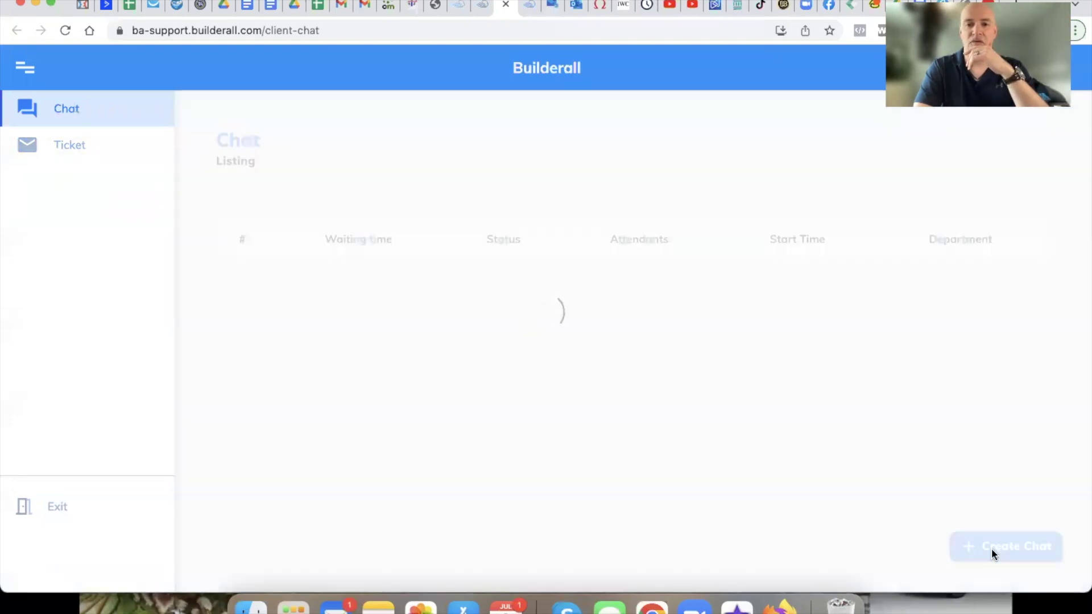
click(498, 327)
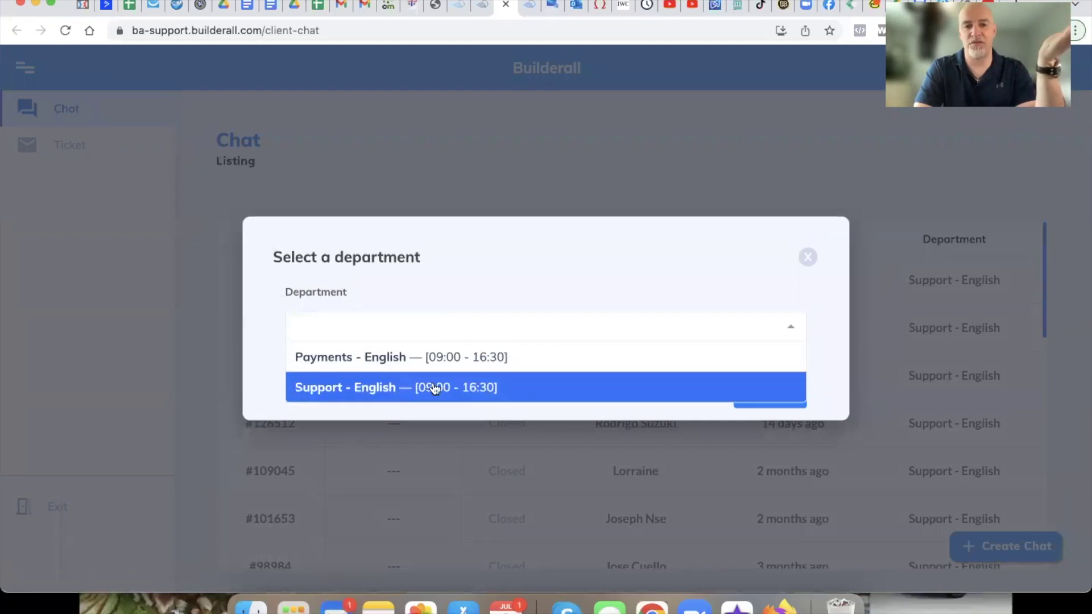
click(809, 257)
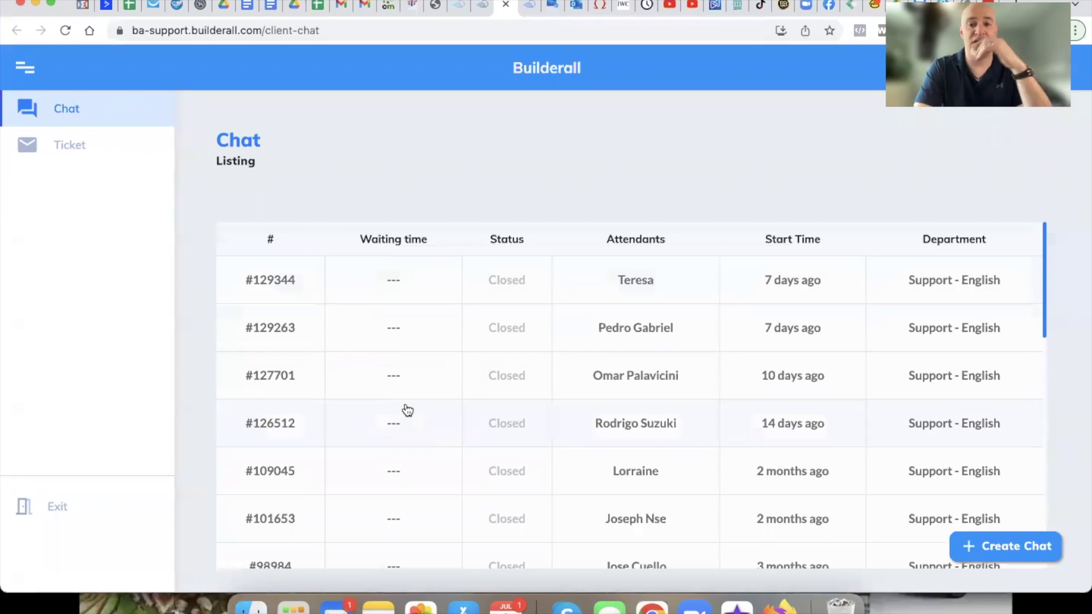
scroll(407, 410, down, 12)
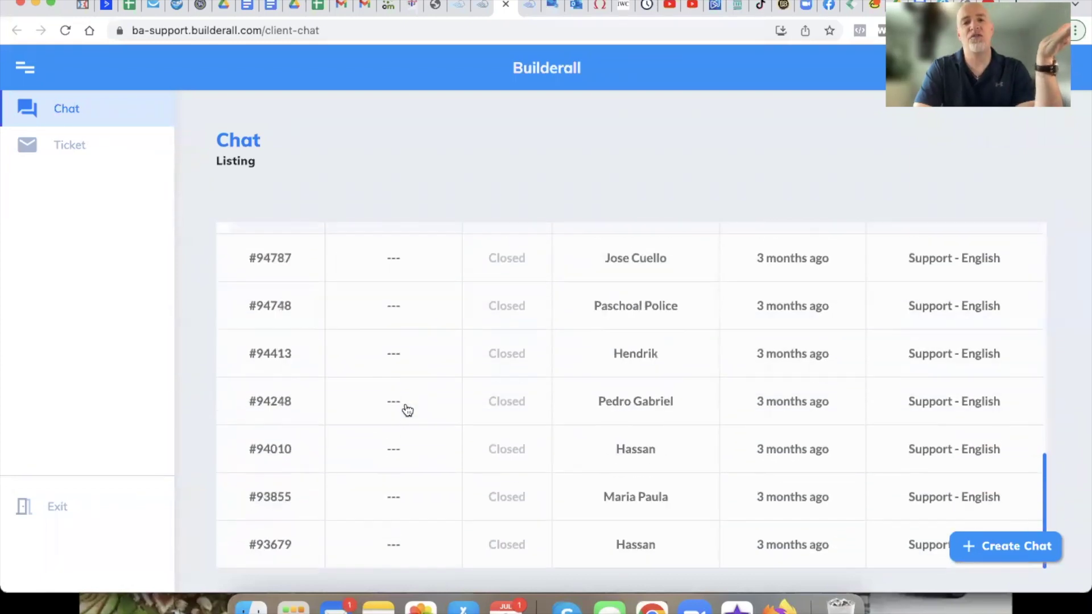
scroll(407, 409, up, 15)
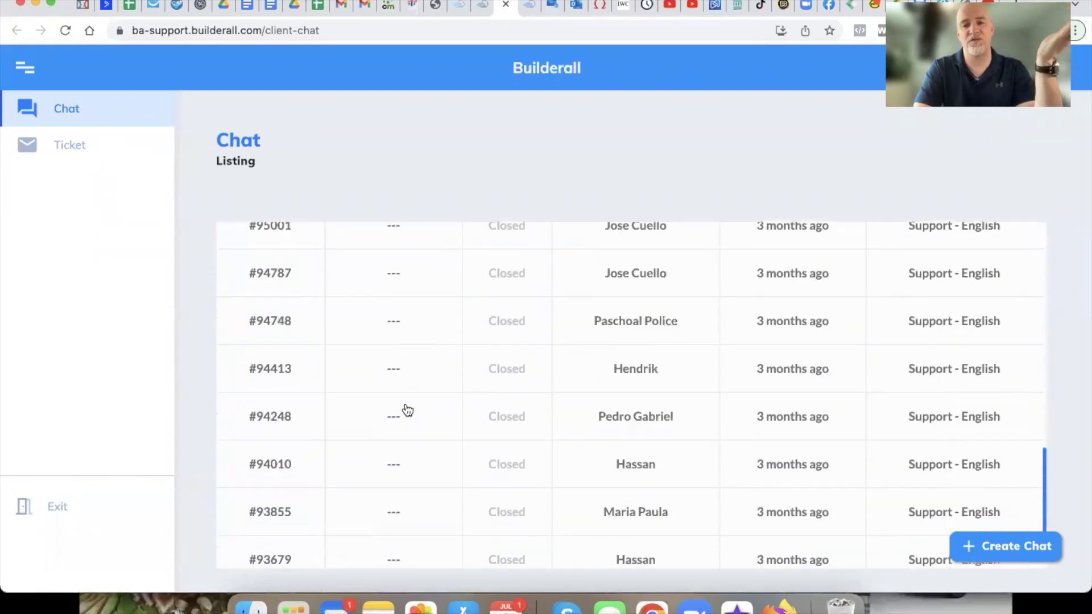
scroll(407, 410, down, 15)
scroll(407, 410, up, 15)
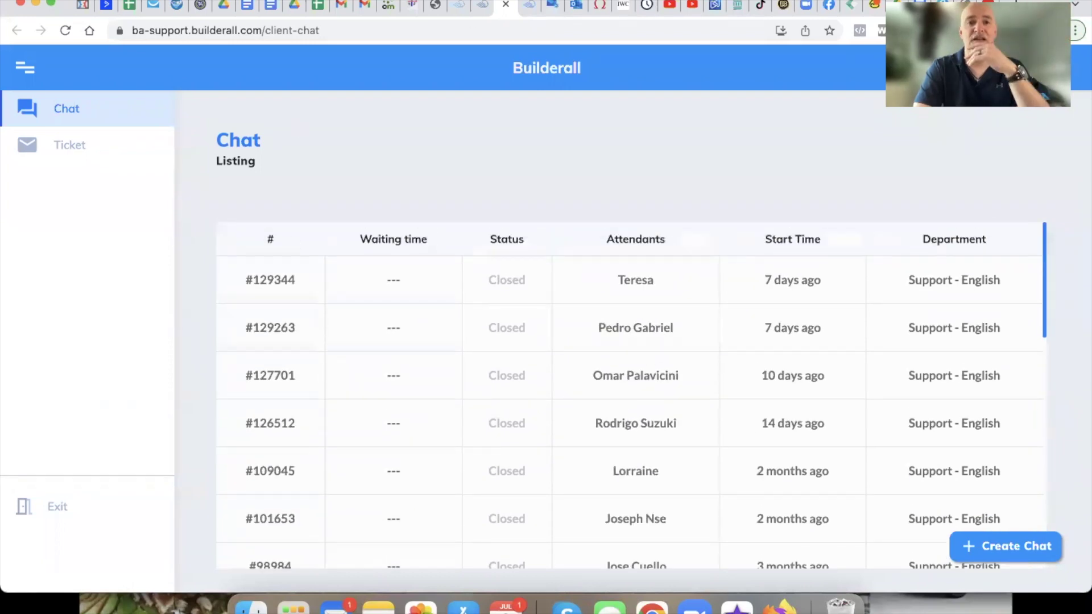
click(507, 6)
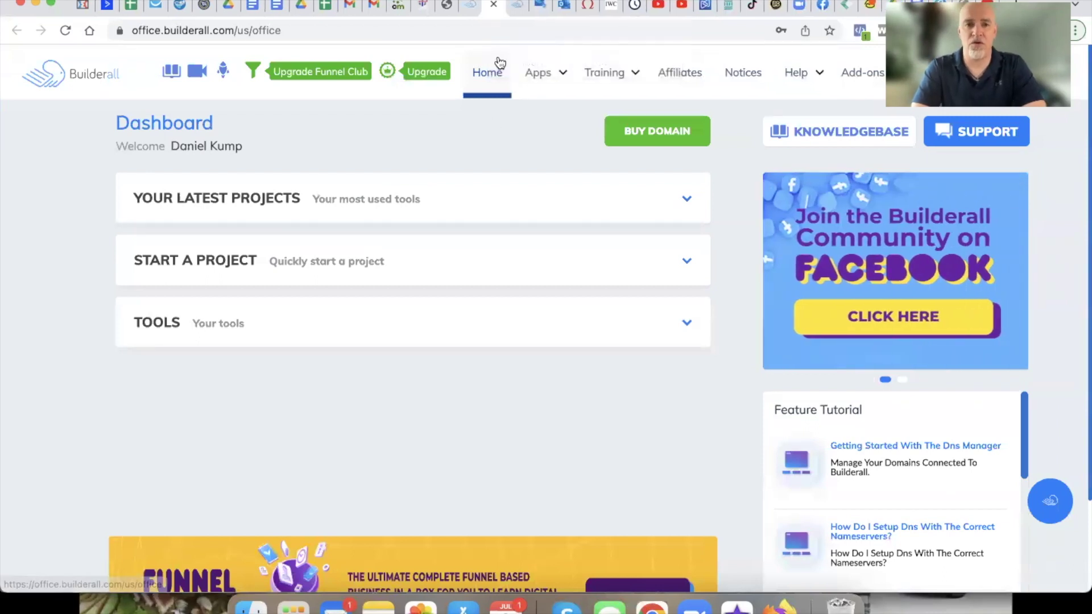
- Return to the BuilderAll Getting Started Guide, clear the List Segmenting highlight, and browse the outline
click(250, 12)
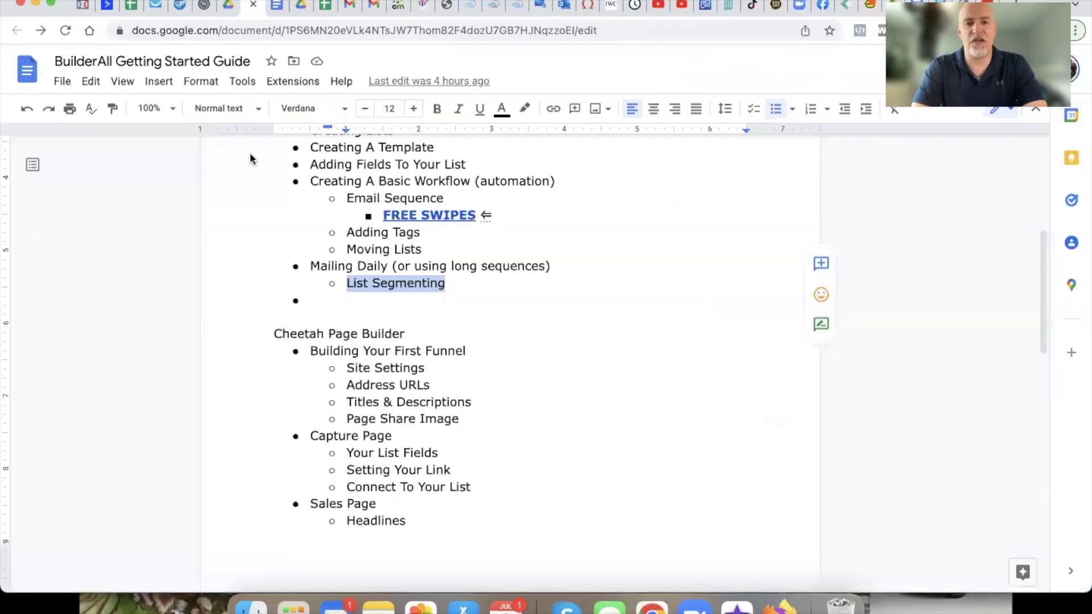
click(391, 311)
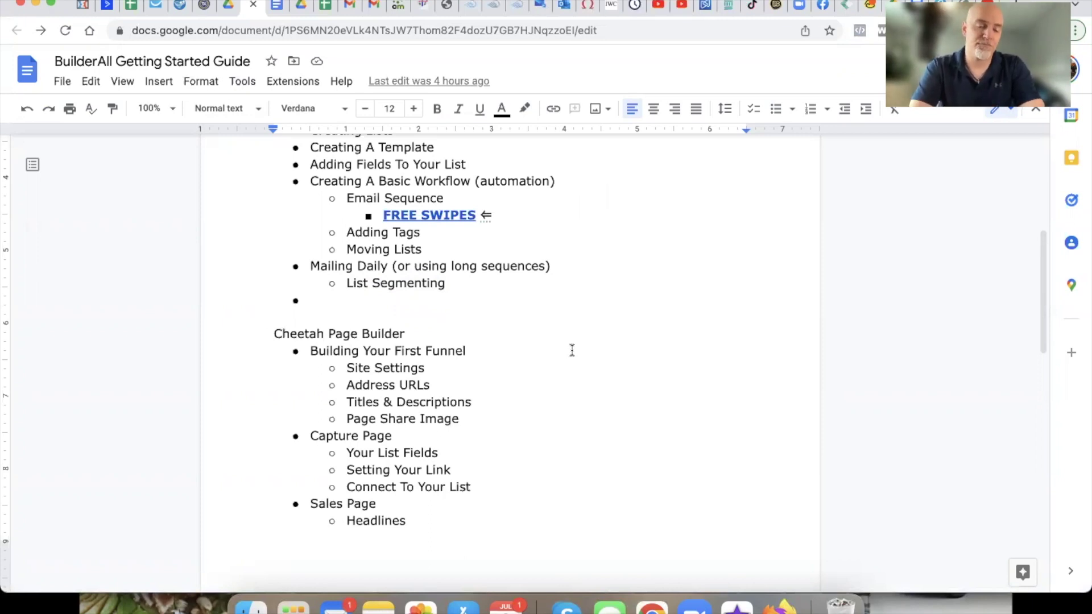
scroll(555, 390, down, 3)
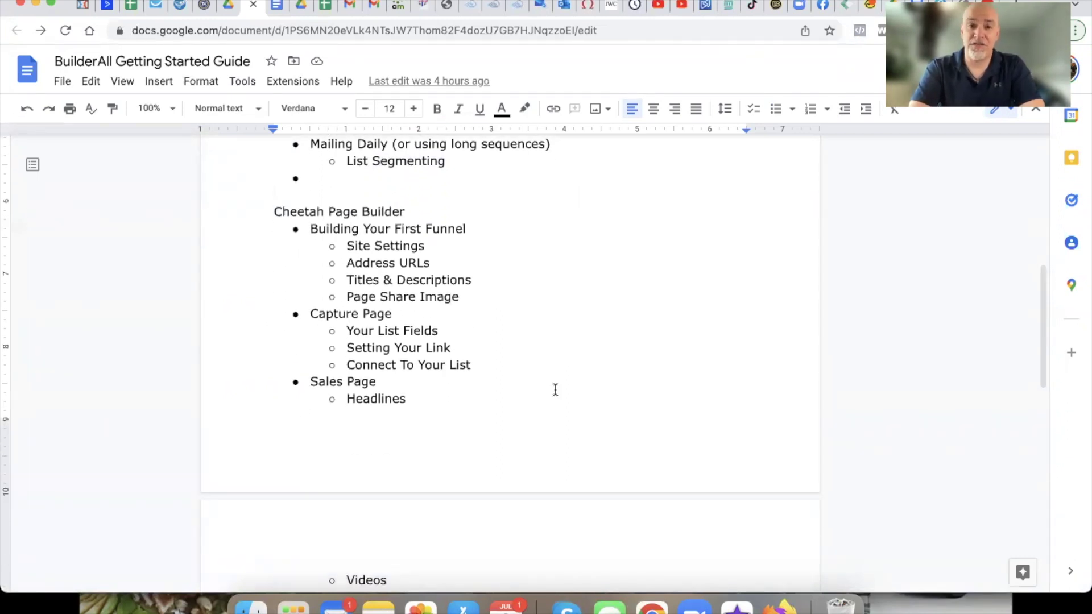
scroll(556, 389, up, 1)
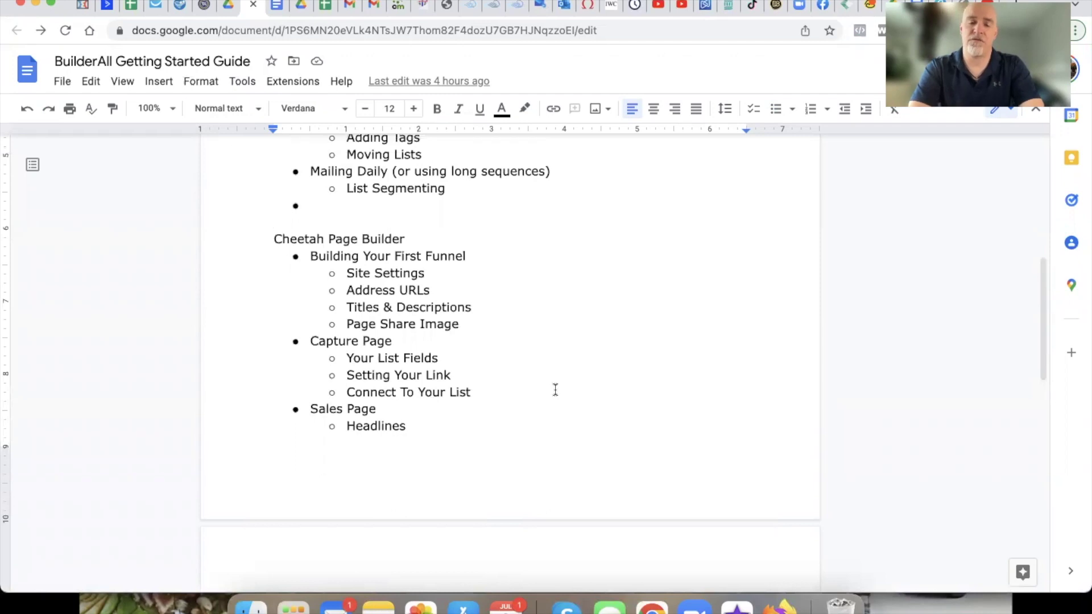